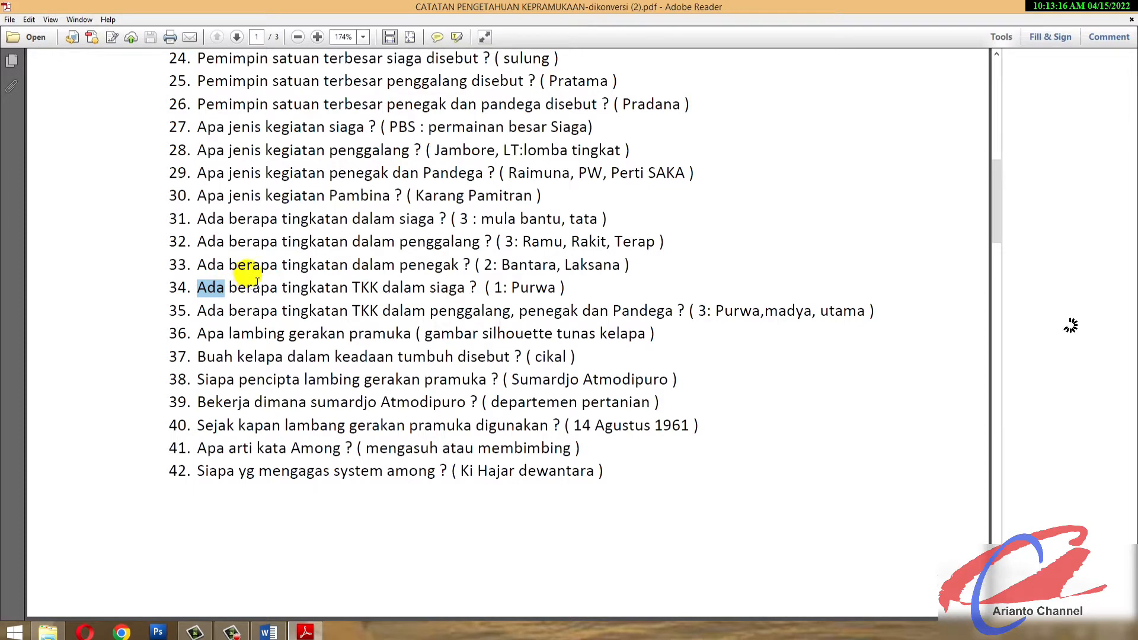
Close the open PDF, then view SURAT PERNYATAAN BELUM PERNAH MENIKAH from the PDF folder and close it.
{"action": "left_click", "coordinate": [1127, 10]}
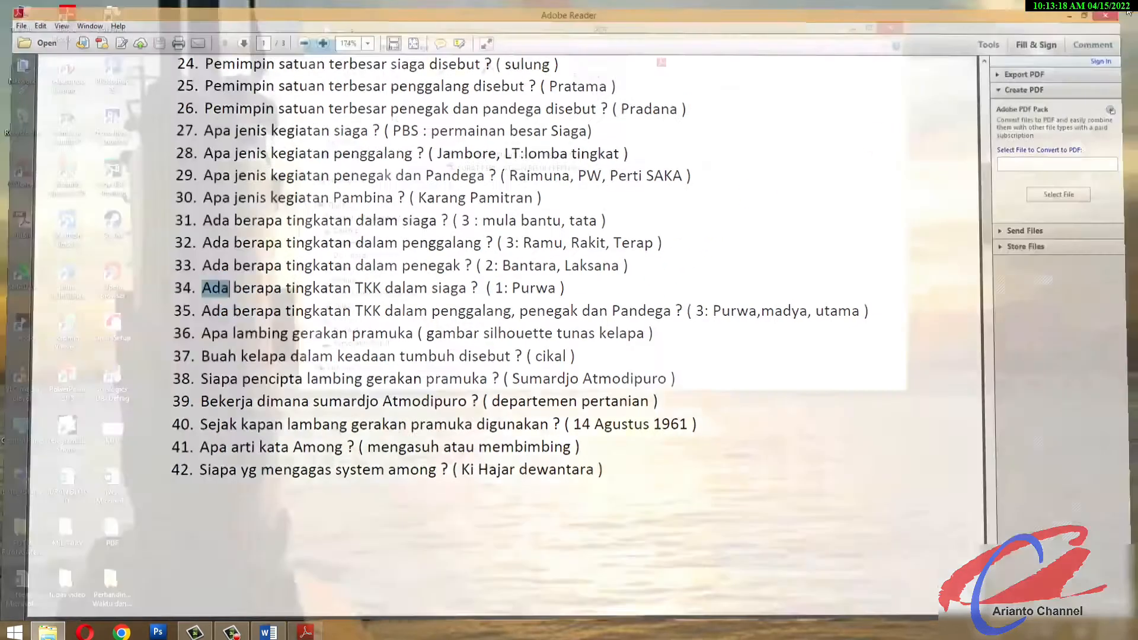
{"action": "double_click", "coordinate": [499, 172]}
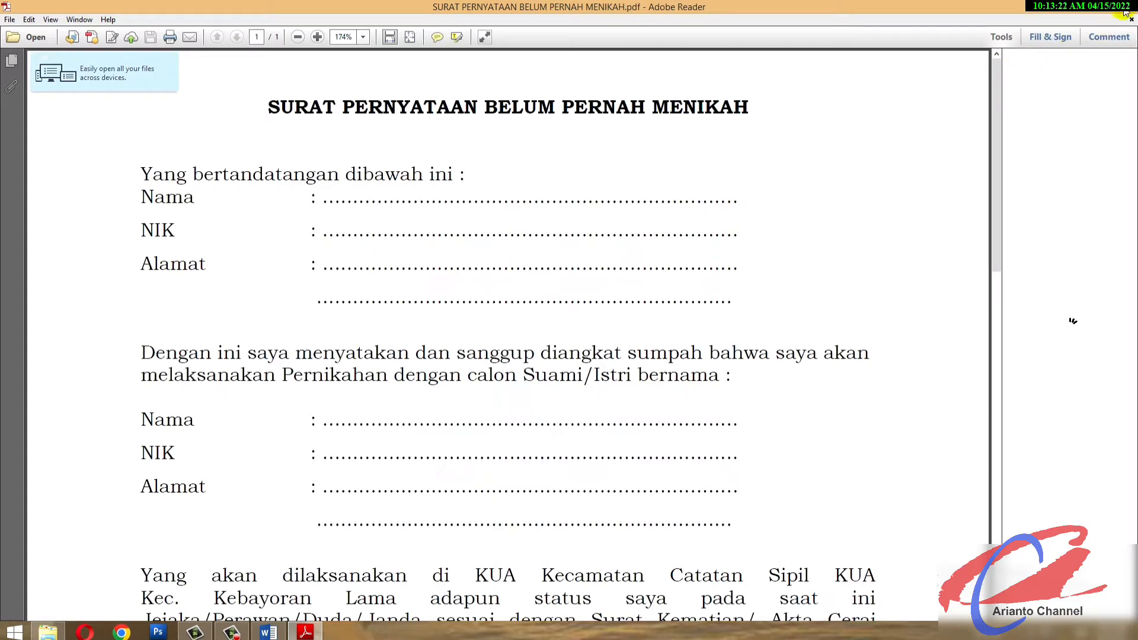
{"action": "left_click", "coordinate": [1126, 12]}
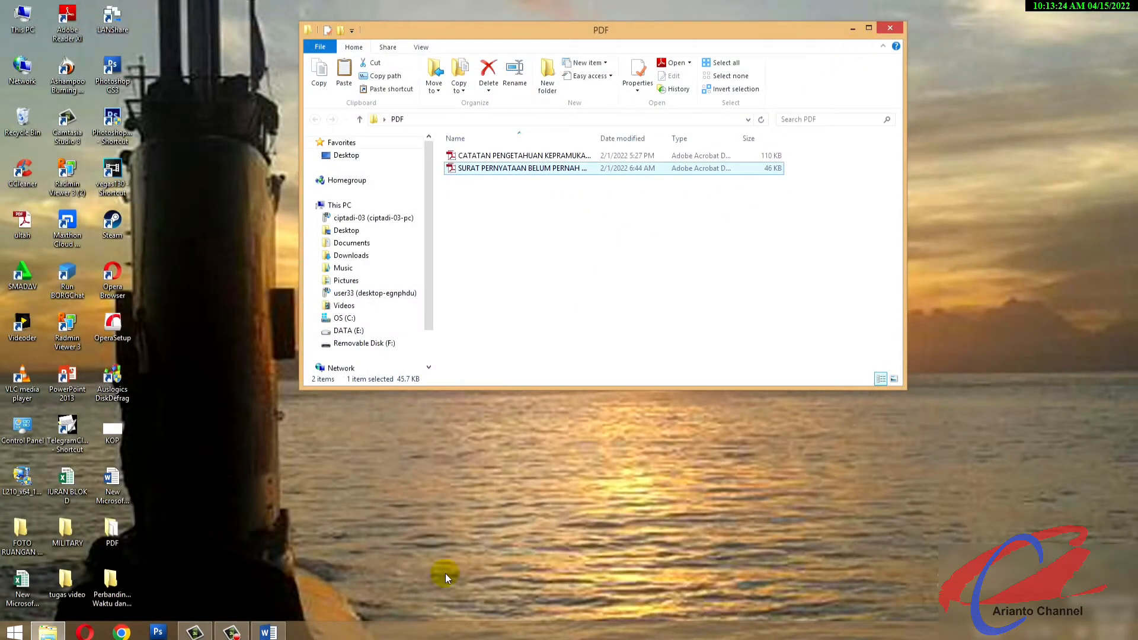
Switch to the blank Word document, start inserting text from a file and browse to the PDF folder on the Desktop.
{"action": "left_click", "coordinate": [269, 632]}
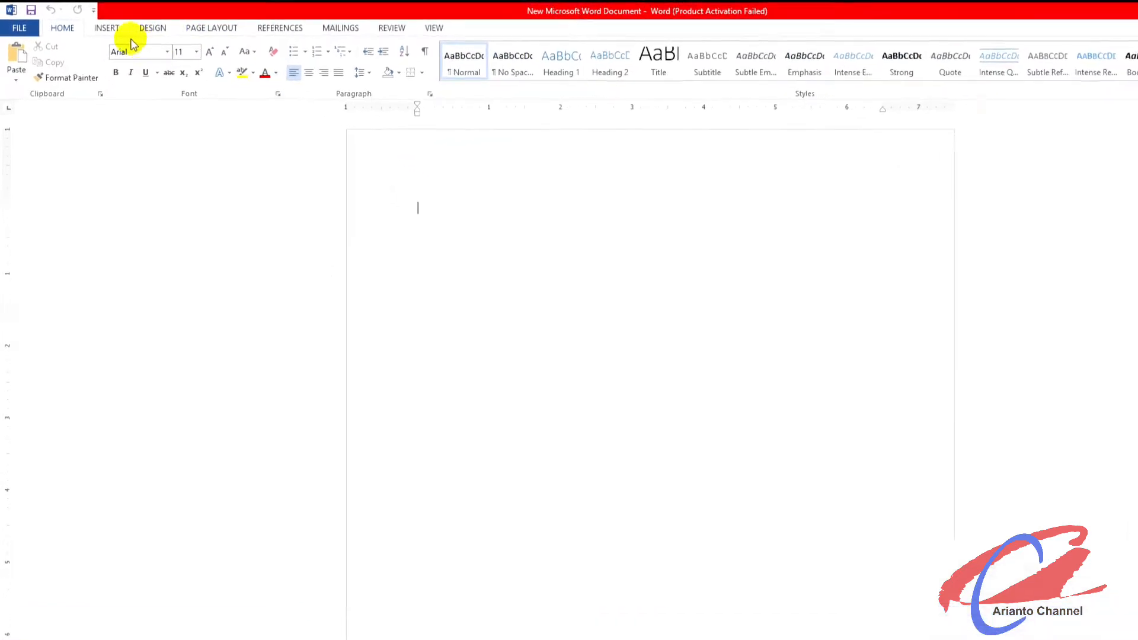
{"action": "left_click", "coordinate": [187, 64]}
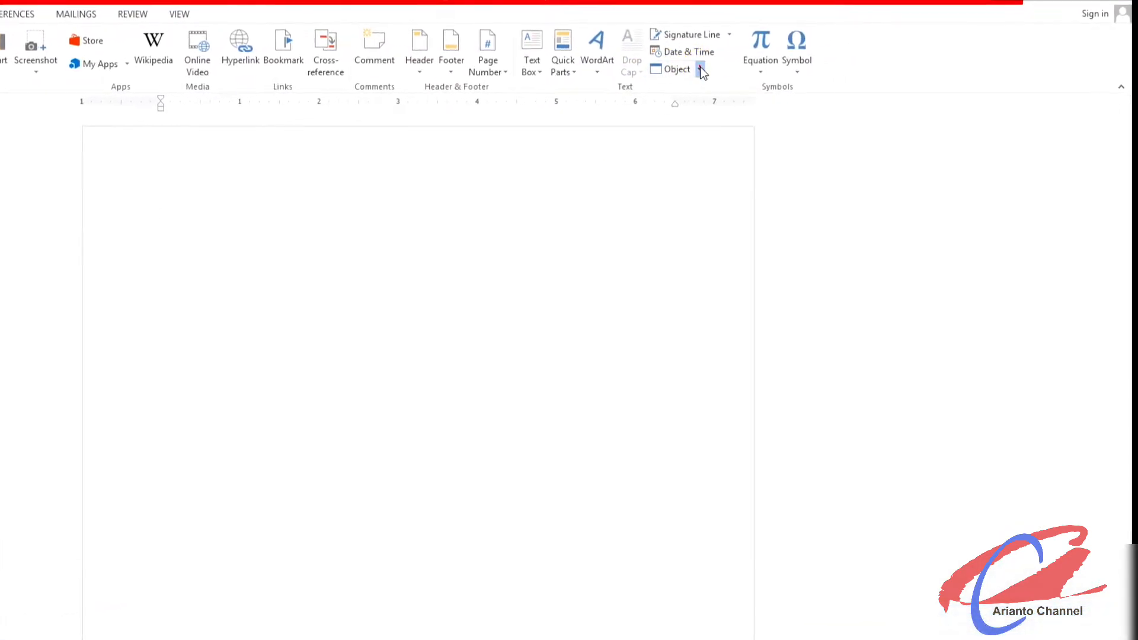
{"action": "left_click", "coordinate": [701, 69]}
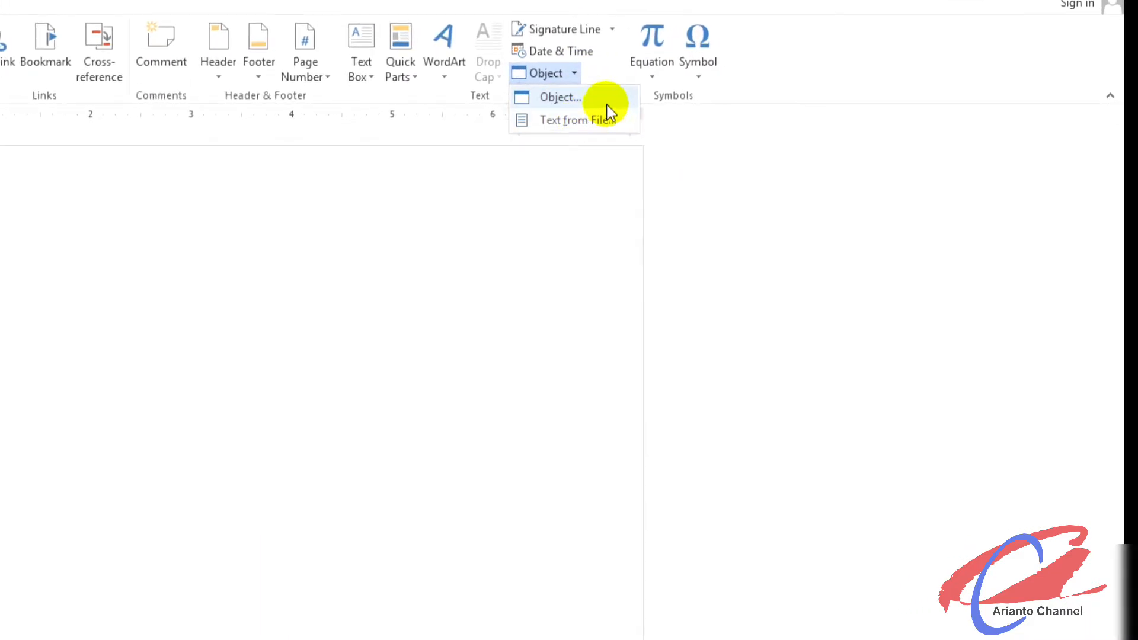
{"action": "left_click", "coordinate": [584, 119]}
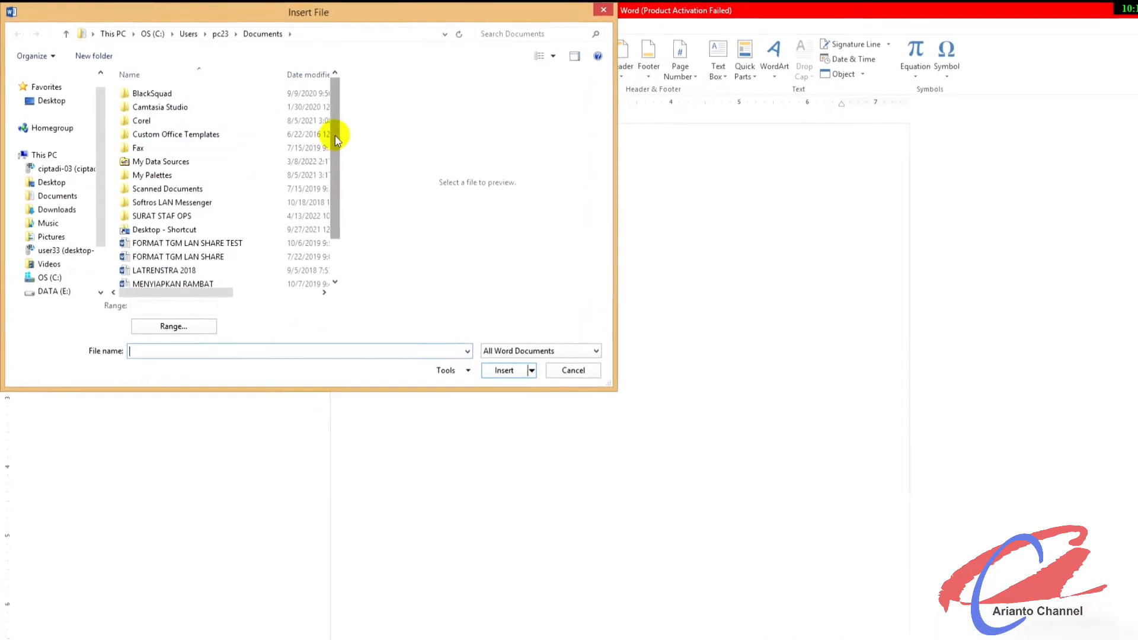
{"action": "left_click_drag", "start_coordinate": [101, 229], "coordinate": [101, 221]}
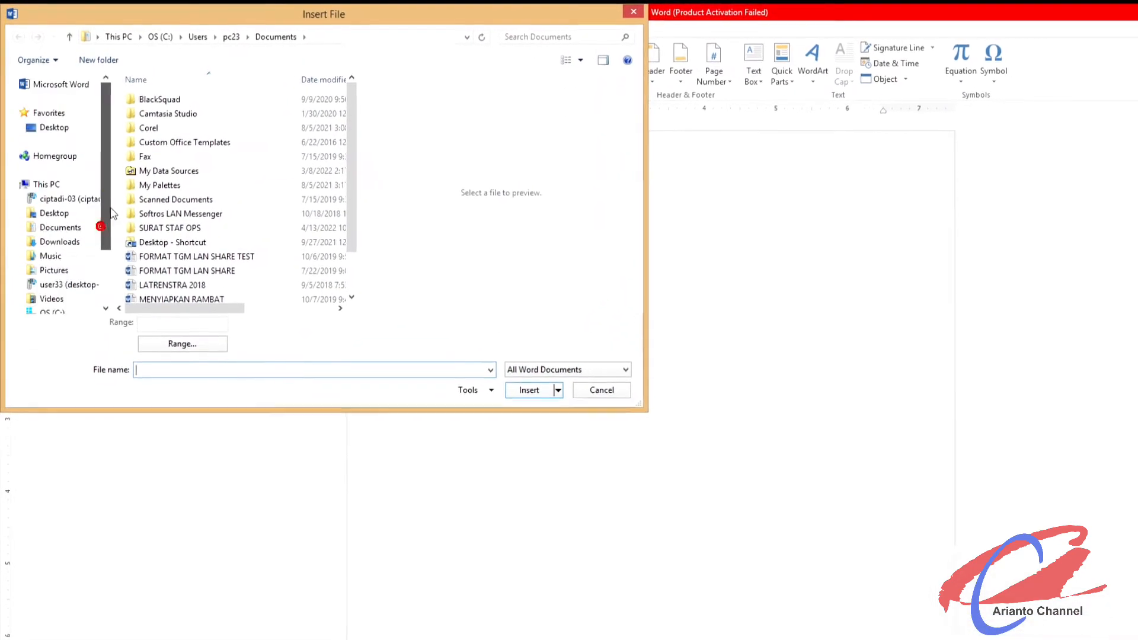
{"action": "left_click", "coordinate": [68, 136]}
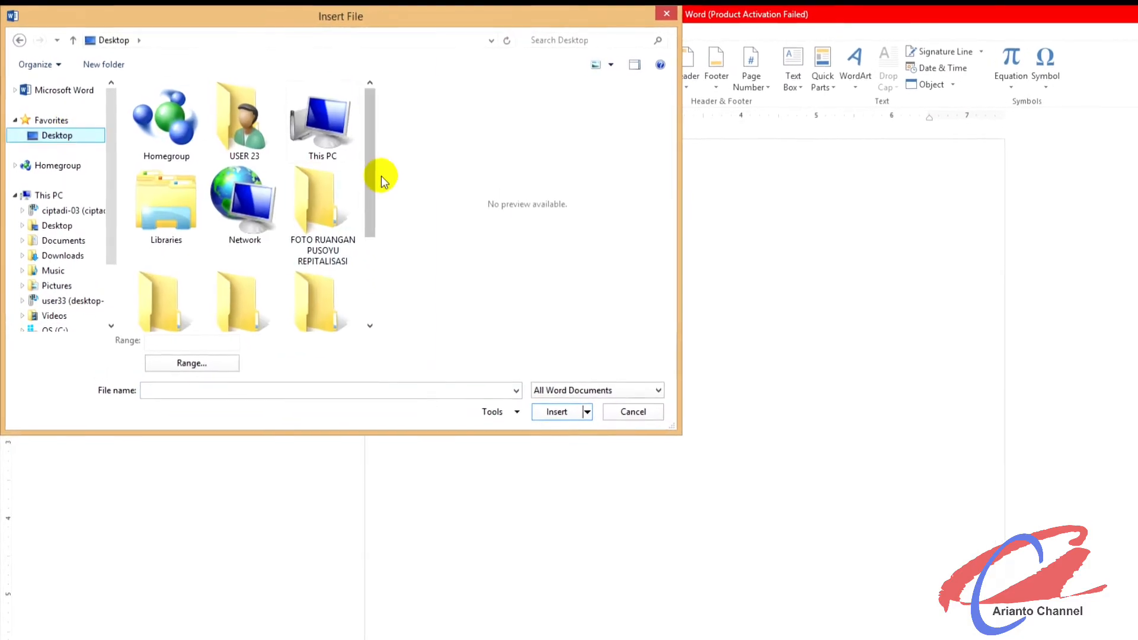
{"action": "left_click_drag", "start_coordinate": [360, 177], "coordinate": [356, 267]}
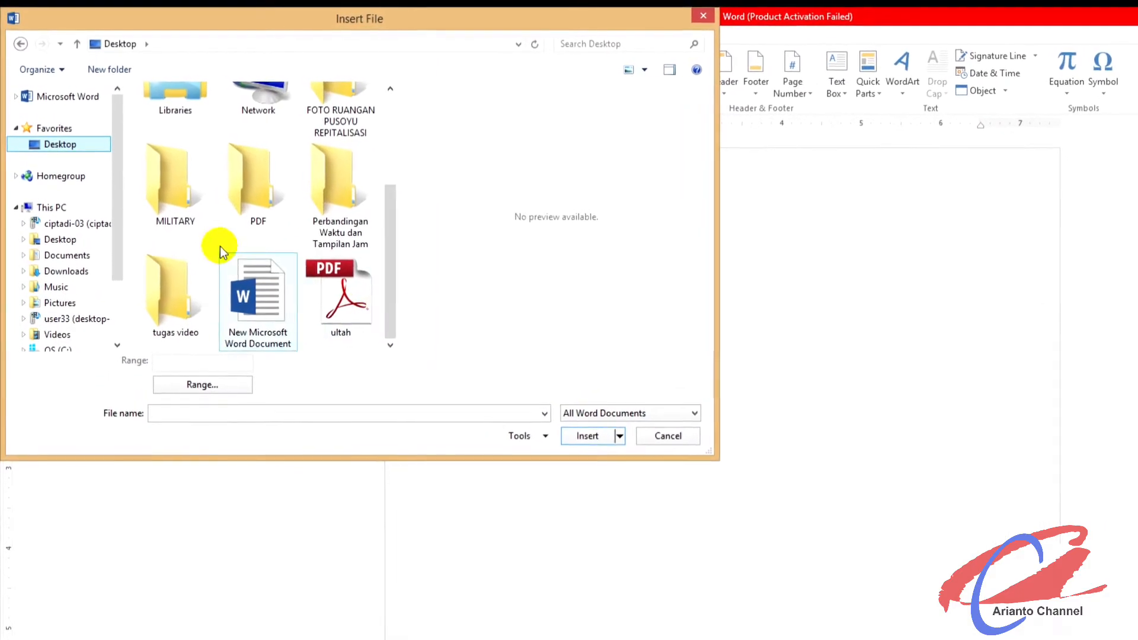
{"action": "double_click", "coordinate": [244, 184]}
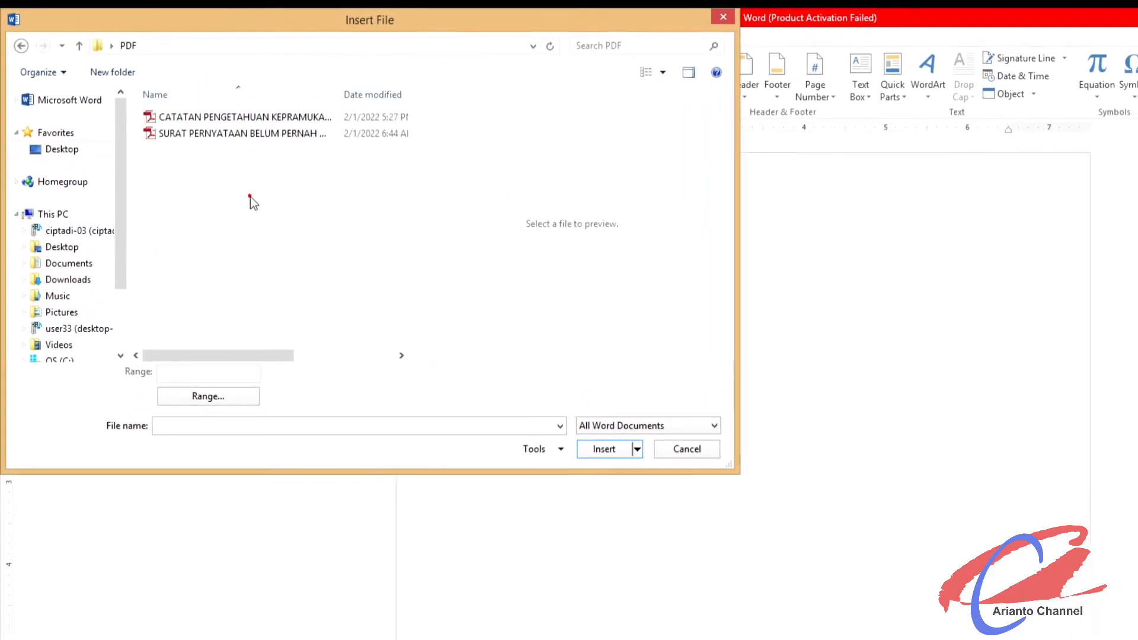
Insert the file SURAT PERNYATAAN BELUM PERNAH MENIKAH, accept its conversion to editable text and look through the inserted letter.
{"action": "left_click", "coordinate": [213, 119]}
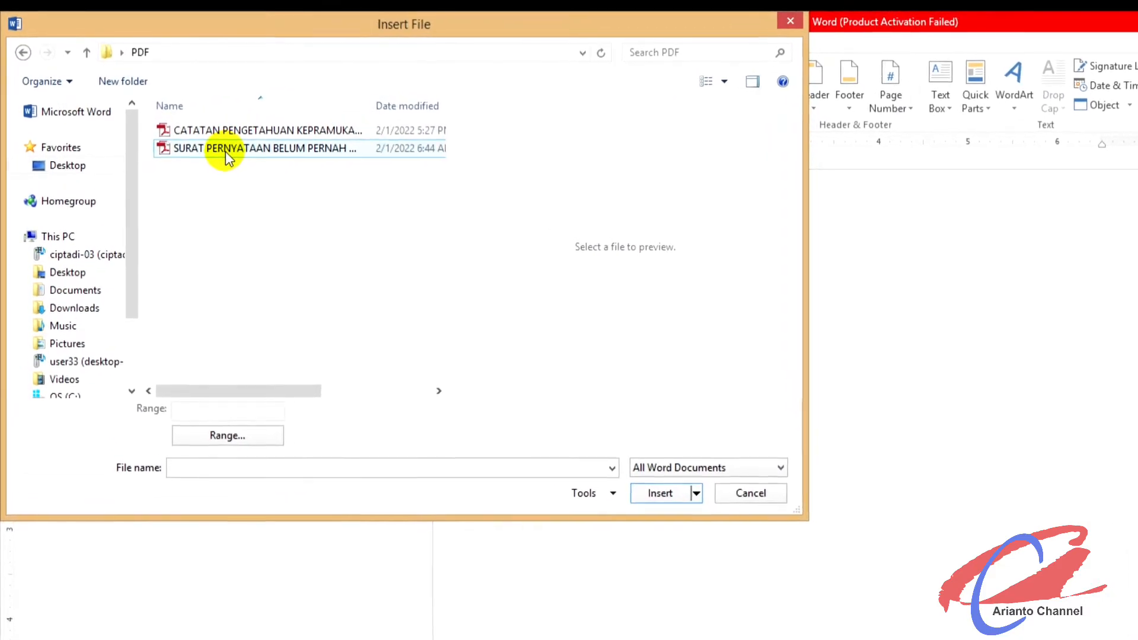
{"action": "left_click", "coordinate": [219, 146]}
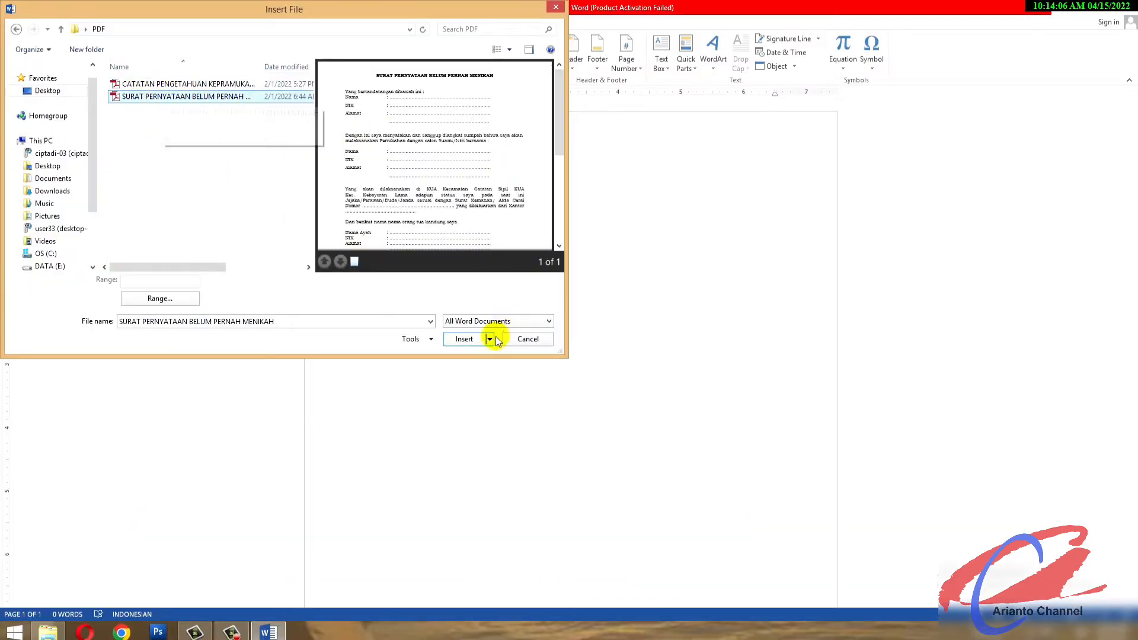
{"action": "left_click", "coordinate": [465, 339]}
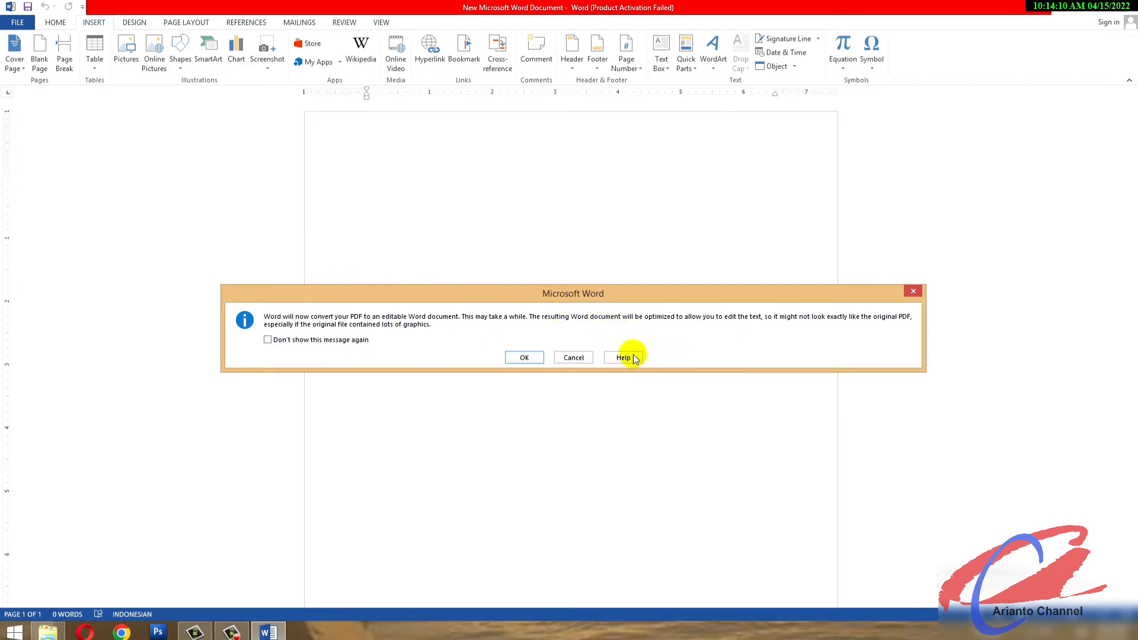
{"action": "left_click", "coordinate": [525, 358]}
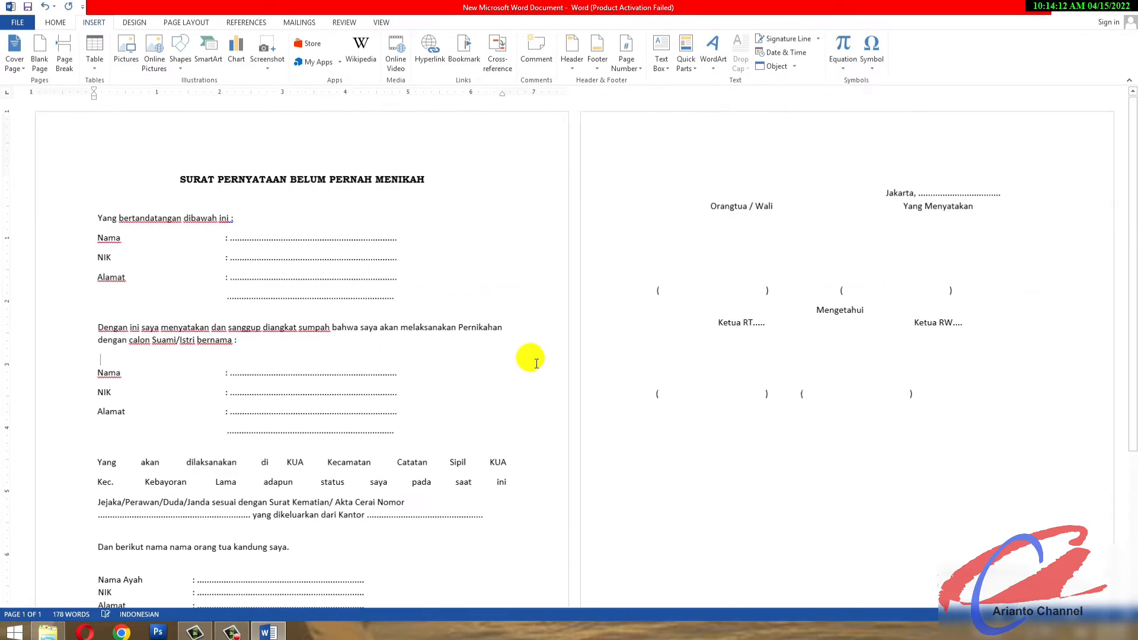
{"action": "scroll", "coordinate": [355, 432], "scroll_direction": "down", "scroll_amount": 3}
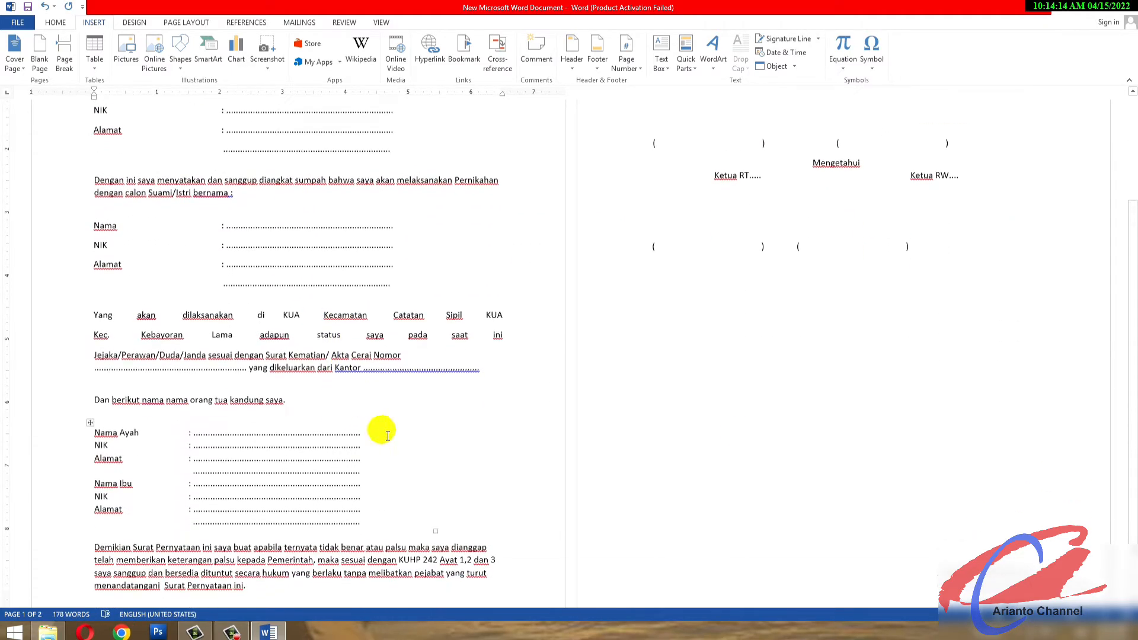
{"action": "left_click", "coordinate": [514, 311]}
{"action": "left_click", "coordinate": [485, 310]}
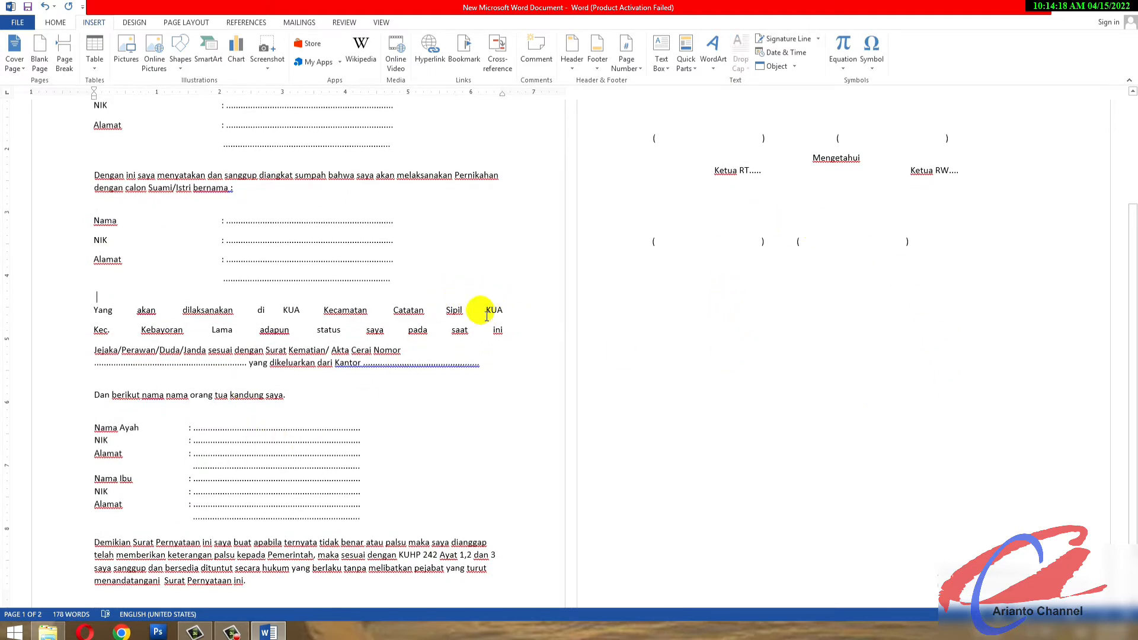
{"action": "scroll", "coordinate": [366, 332], "scroll_direction": "up", "scroll_amount": 3}
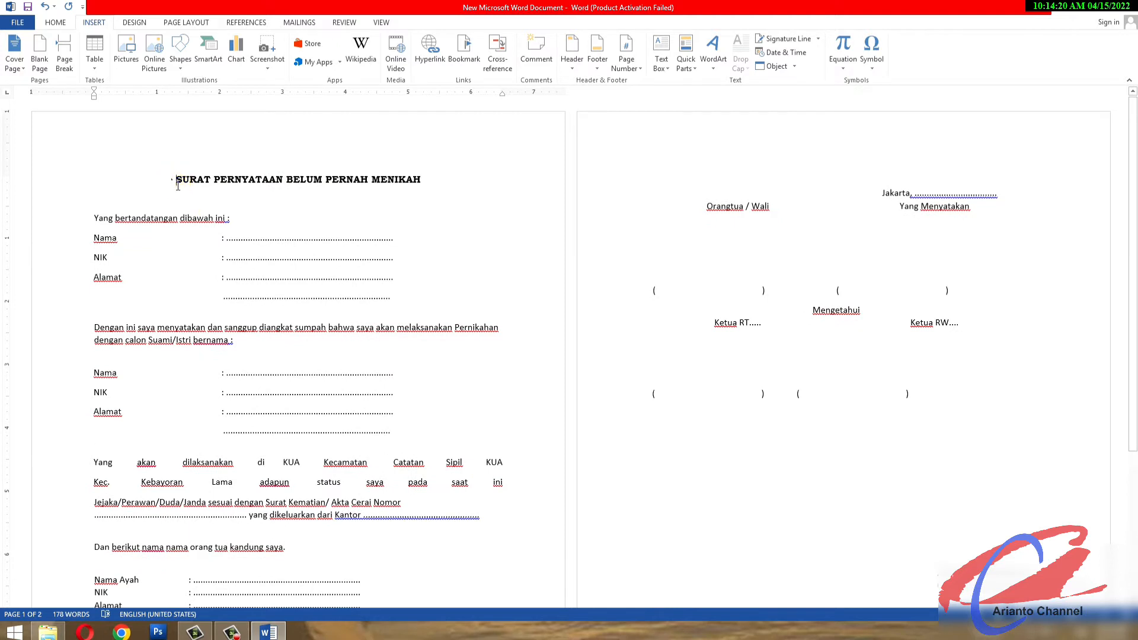
{"action": "left_click_drag", "start_coordinate": [177, 186], "coordinate": [454, 290]}
{"action": "left_click_drag", "start_coordinate": [468, 330], "coordinate": [852, 496]}
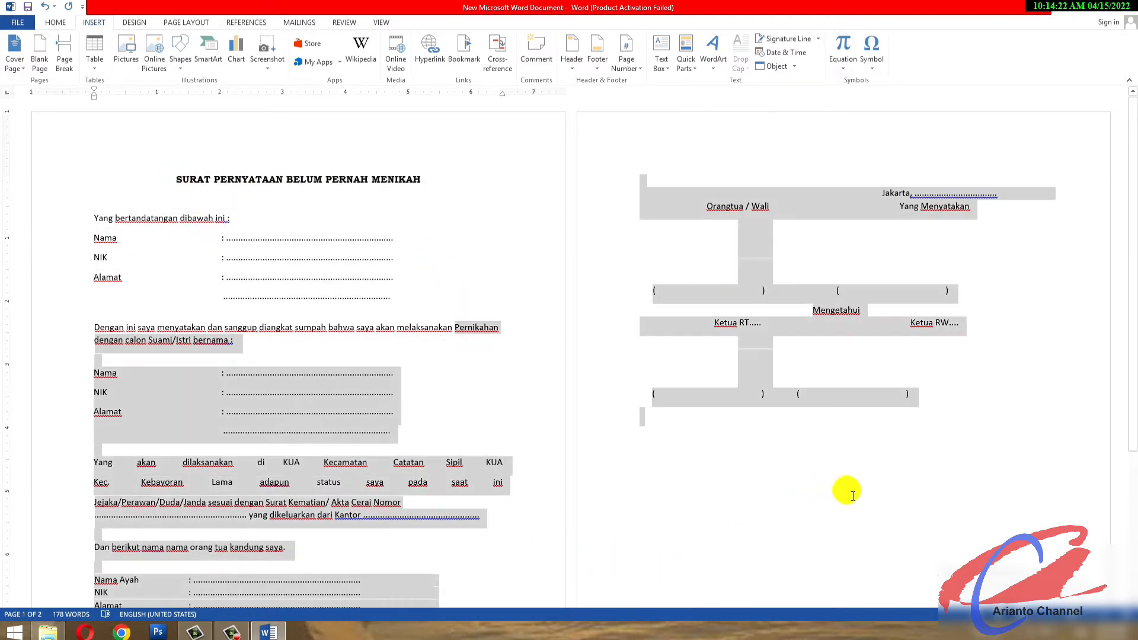
{"action": "left_click", "coordinate": [853, 496]}
{"action": "double_click", "coordinate": [179, 179]}
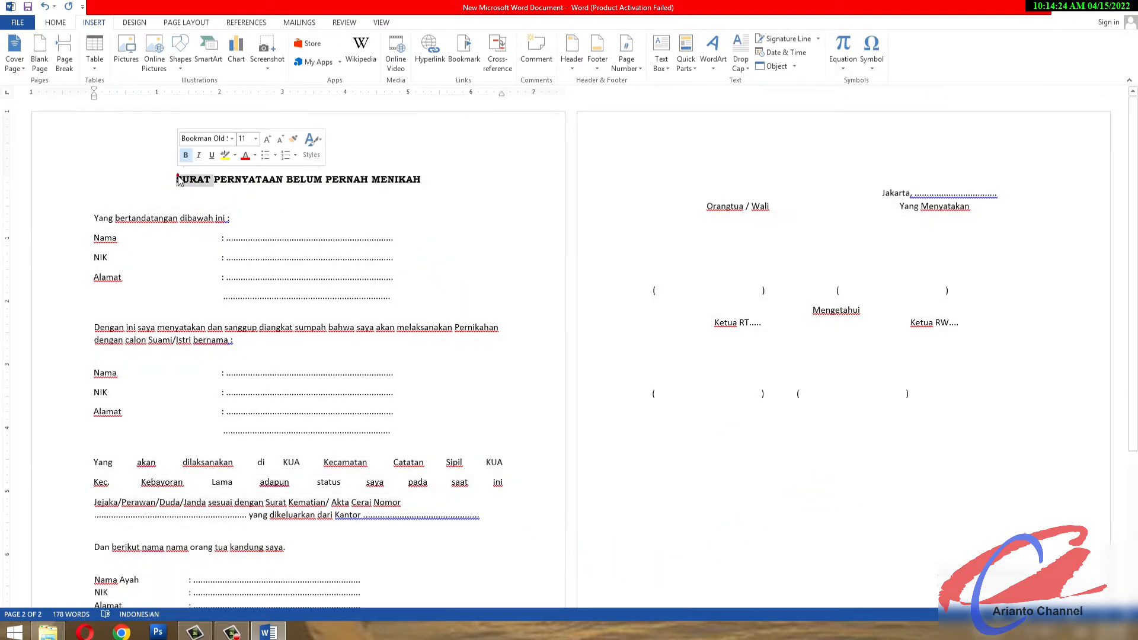
Set the font of the entire document's text to Arial.
{"action": "key", "text": "ctrl+a"}
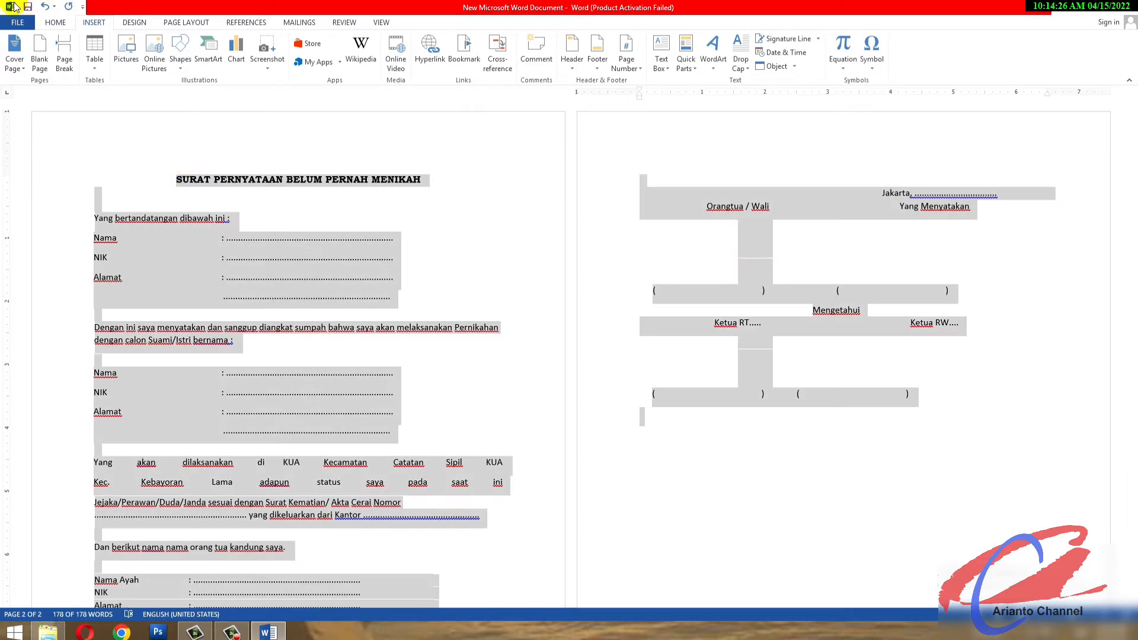
{"action": "left_click", "coordinate": [64, 25]}
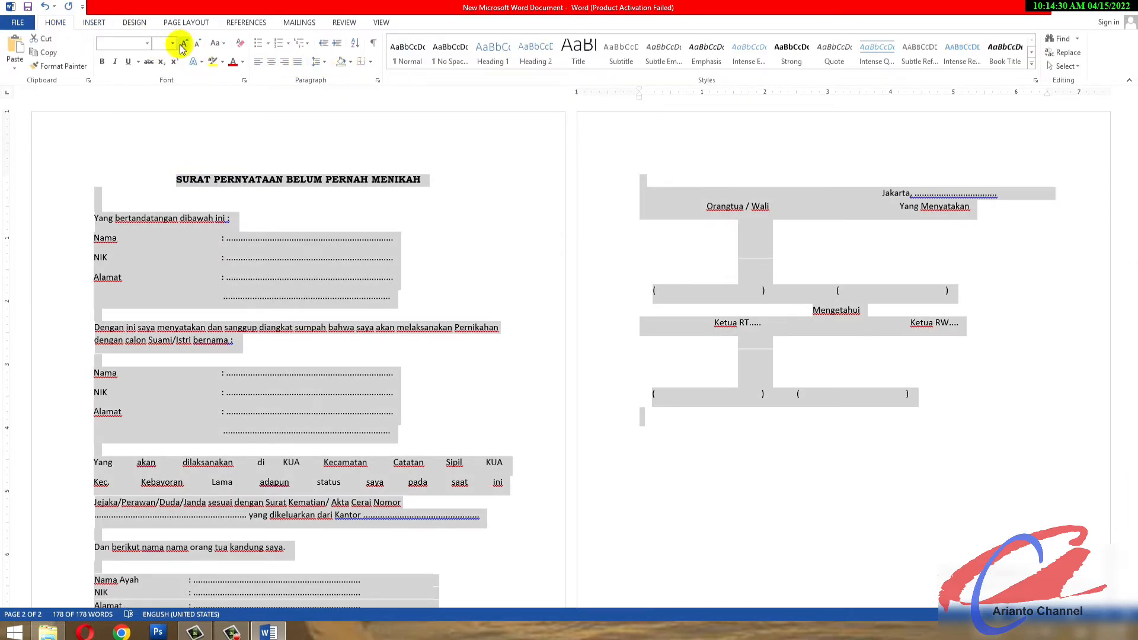
{"action": "left_click", "coordinate": [149, 44]}
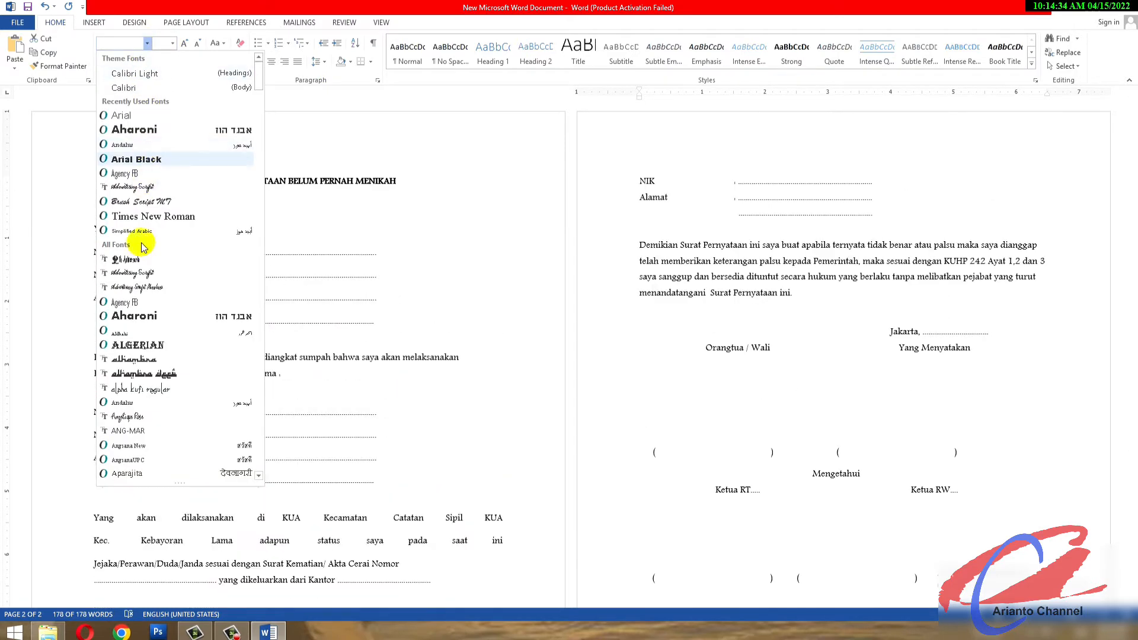
{"action": "scroll", "coordinate": [148, 266], "scroll_direction": "down", "scroll_amount": 5}
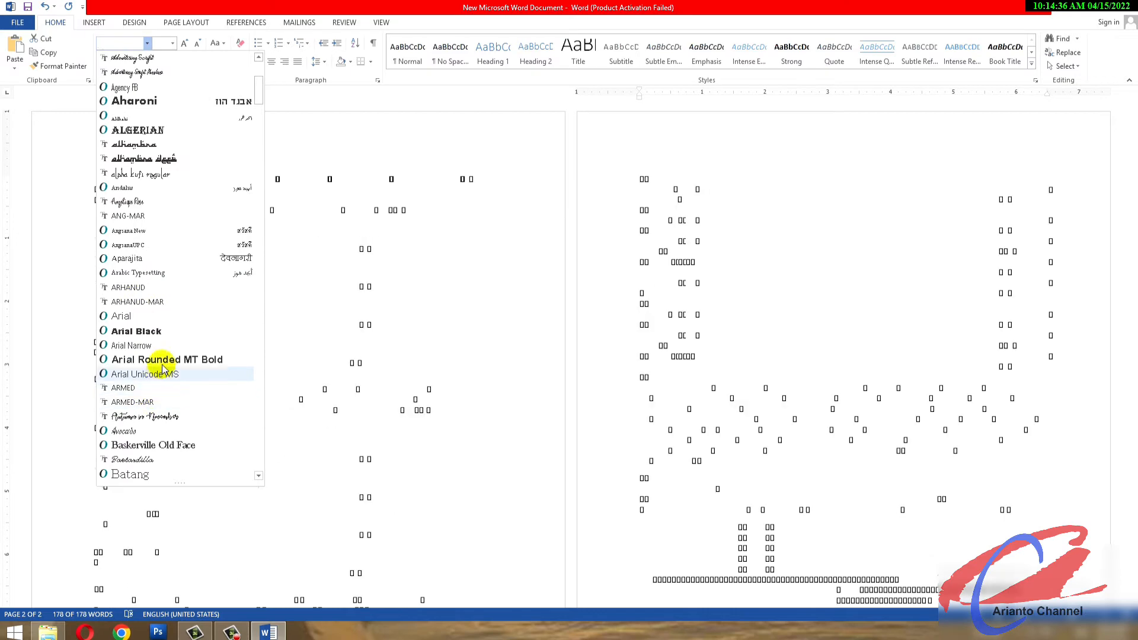
{"action": "left_click", "coordinate": [162, 316]}
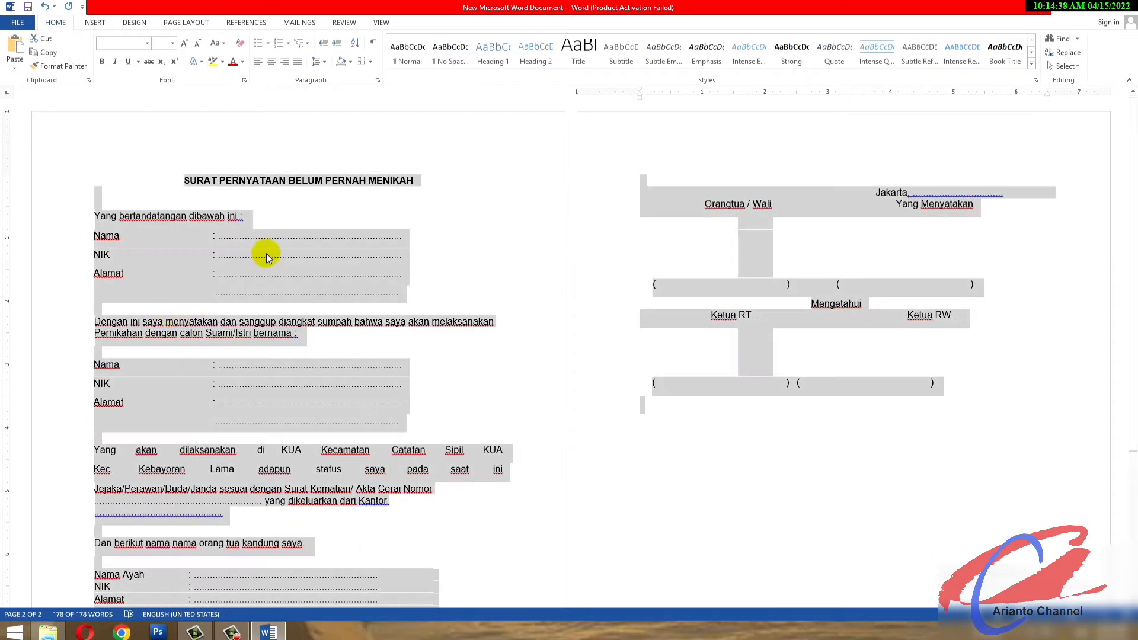
Set the line spacing of the entire selected text to 1.0 and clear the selection.
{"action": "left_click", "coordinate": [174, 45]}
{"action": "left_click", "coordinate": [324, 61]}
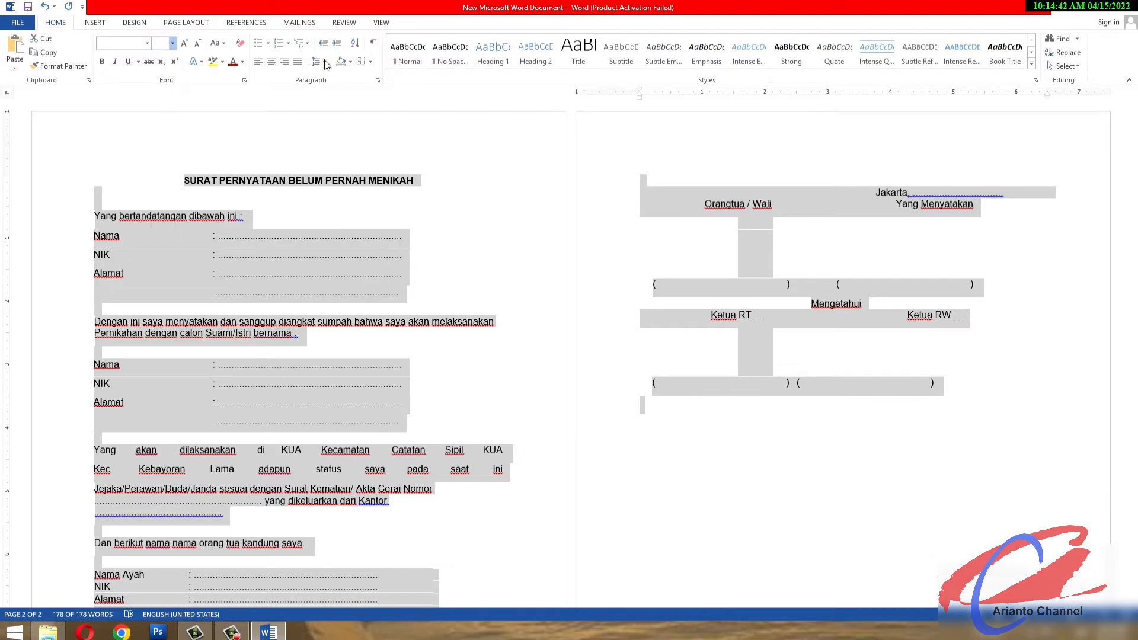
{"action": "left_click", "coordinate": [326, 62]}
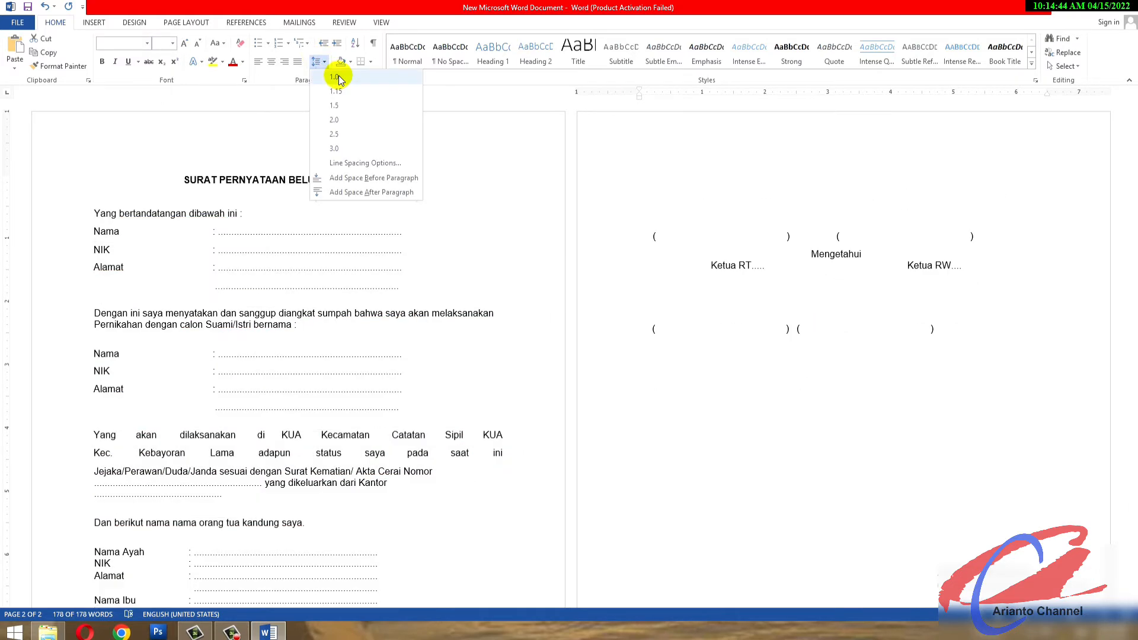
{"action": "left_click", "coordinate": [339, 76]}
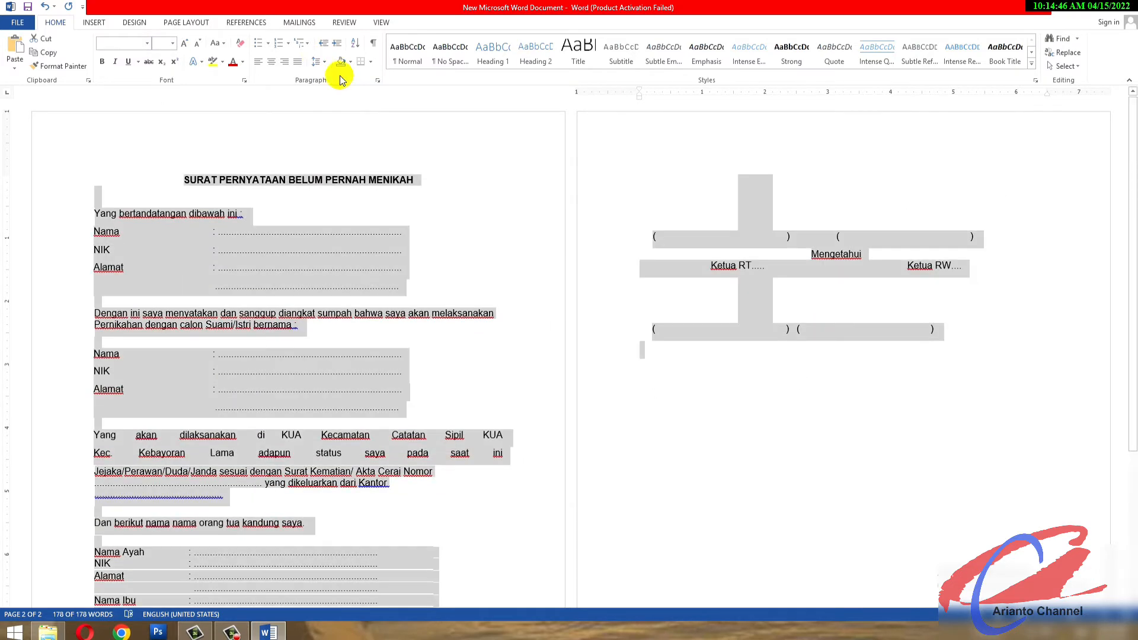
{"action": "left_click", "coordinate": [434, 294]}
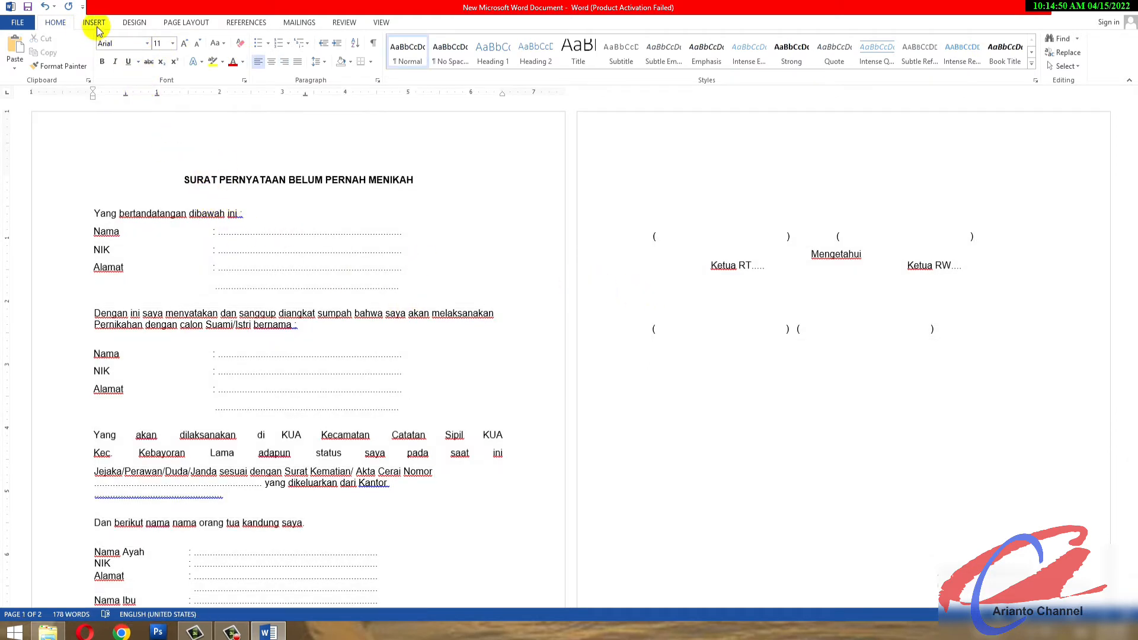
Change the document's paper size to Legal 8.5"x14" 22x36cm and check the letter's layout down to the signature area.
{"action": "left_click", "coordinate": [181, 23]}
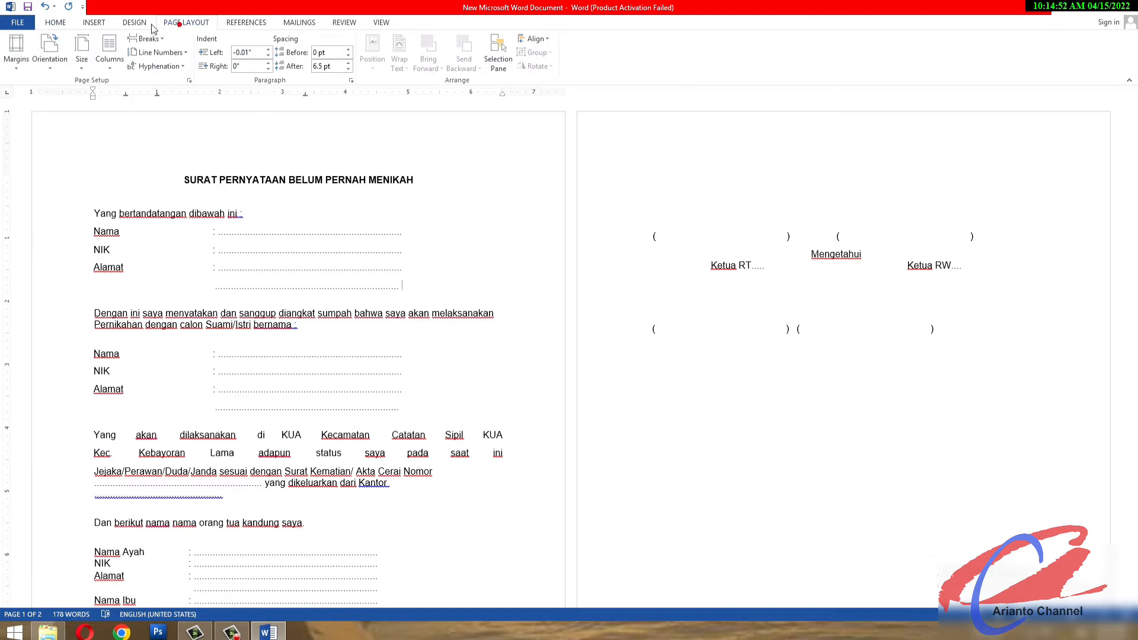
{"action": "left_click", "coordinate": [81, 52]}
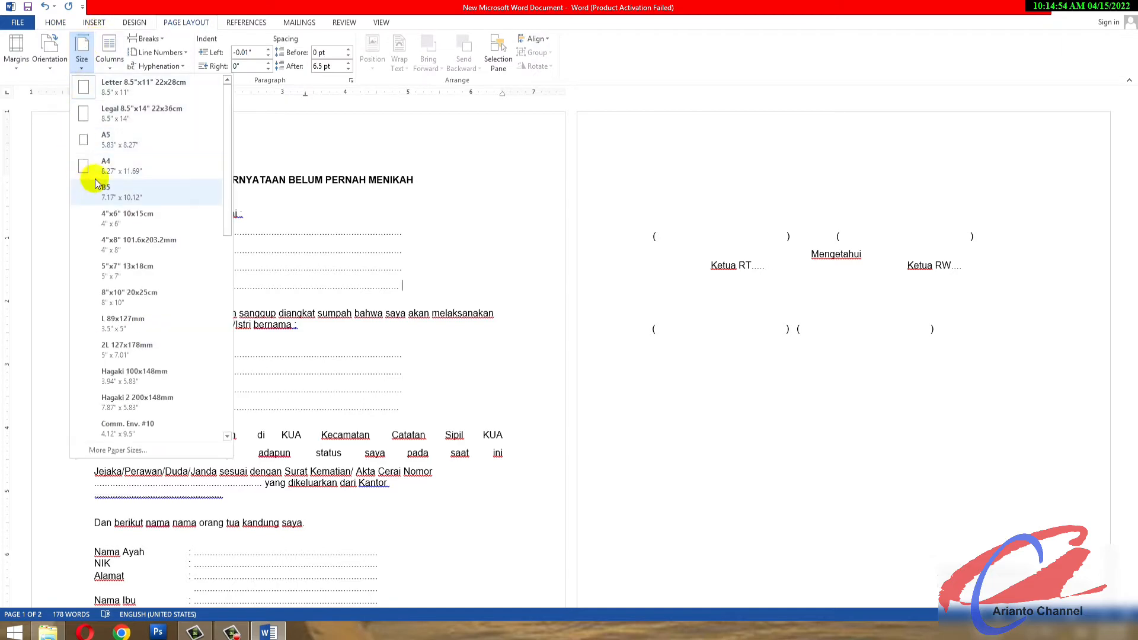
{"action": "left_click", "coordinate": [118, 113]}
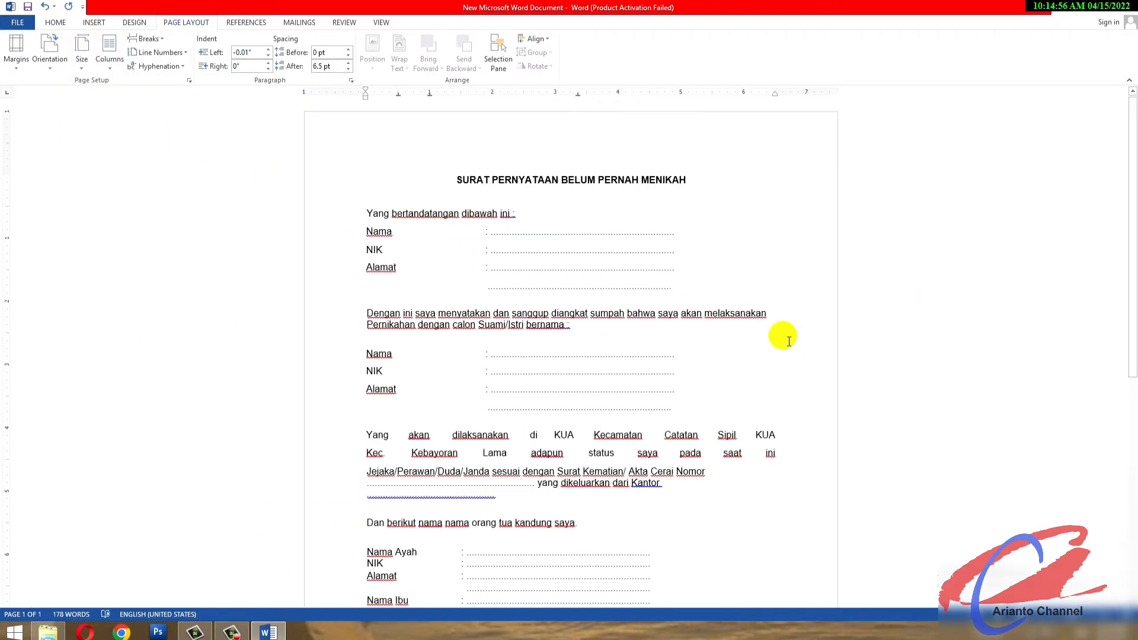
{"action": "scroll", "coordinate": [782, 342], "scroll_direction": "down", "scroll_amount": 10}
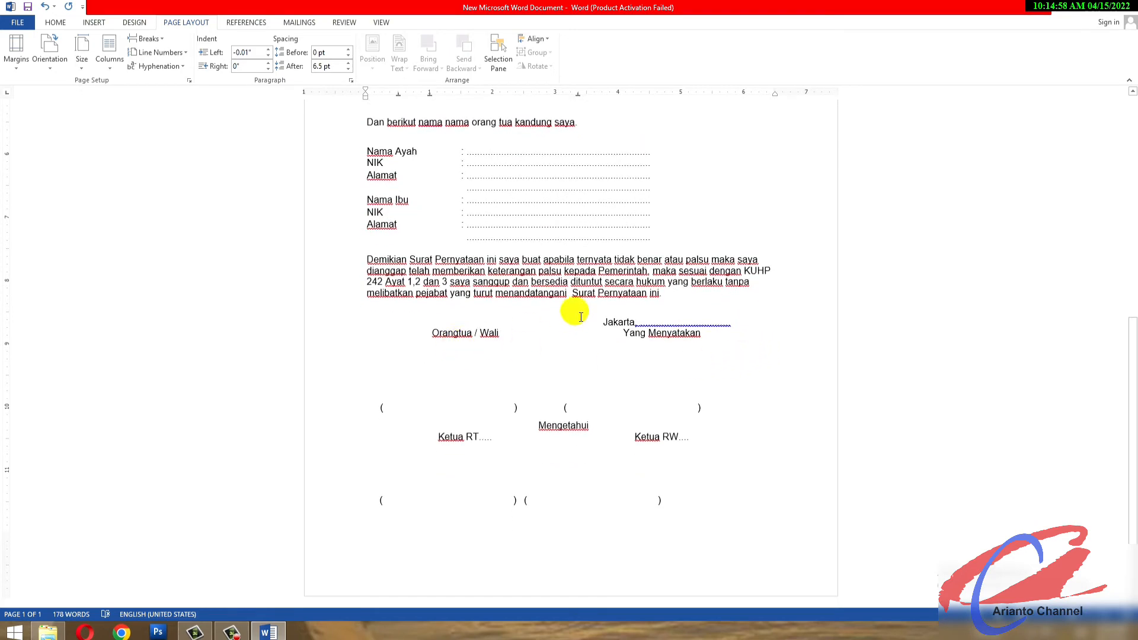
Try deleting text at the word "pada" in the paragraph about the status.
{"action": "scroll", "coordinate": [581, 317], "scroll_direction": "up", "scroll_amount": 6}
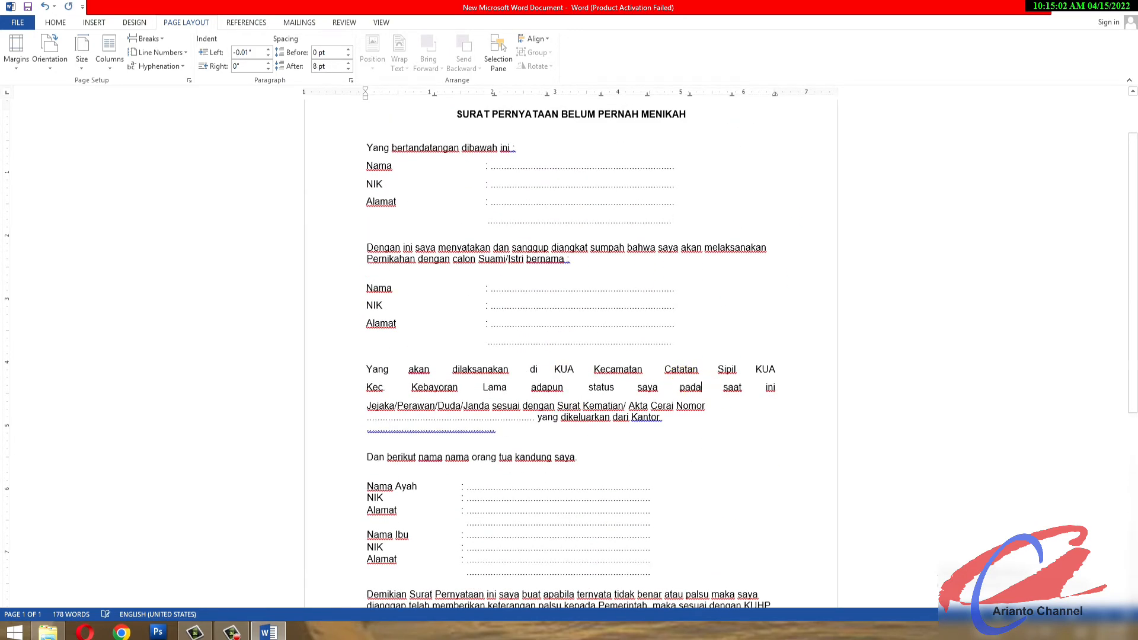
{"action": "key", "text": "BackSpace"}
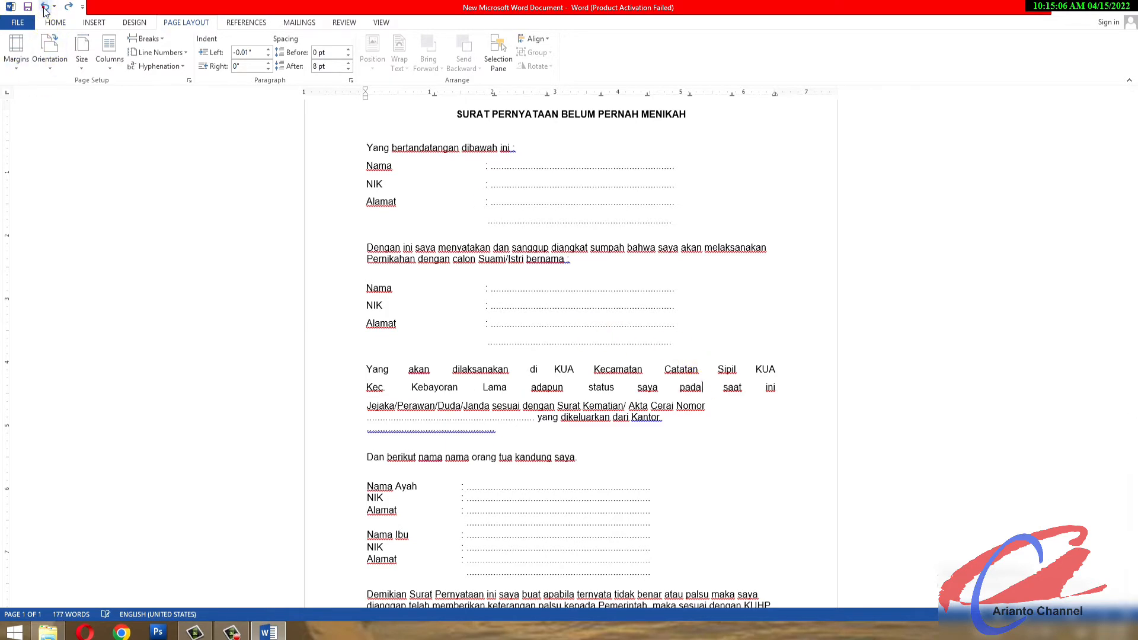
Insert a page break below the letter's last signature line to start a blank second page.
{"action": "scroll", "coordinate": [643, 516], "scroll_direction": "down", "scroll_amount": 10}
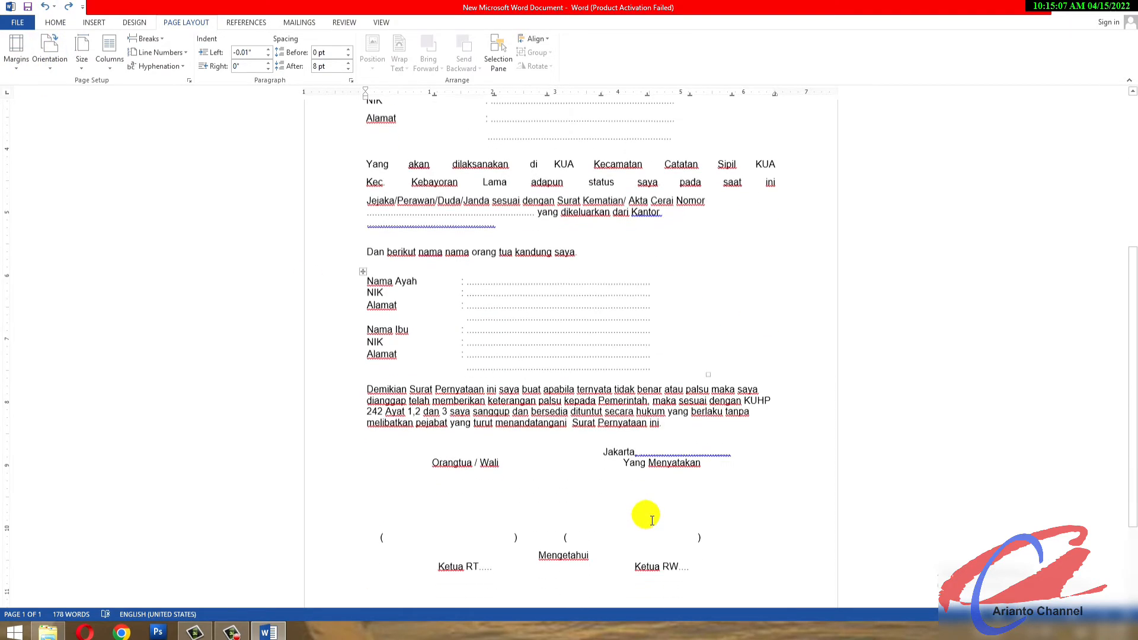
{"action": "double_click", "coordinate": [575, 569]}
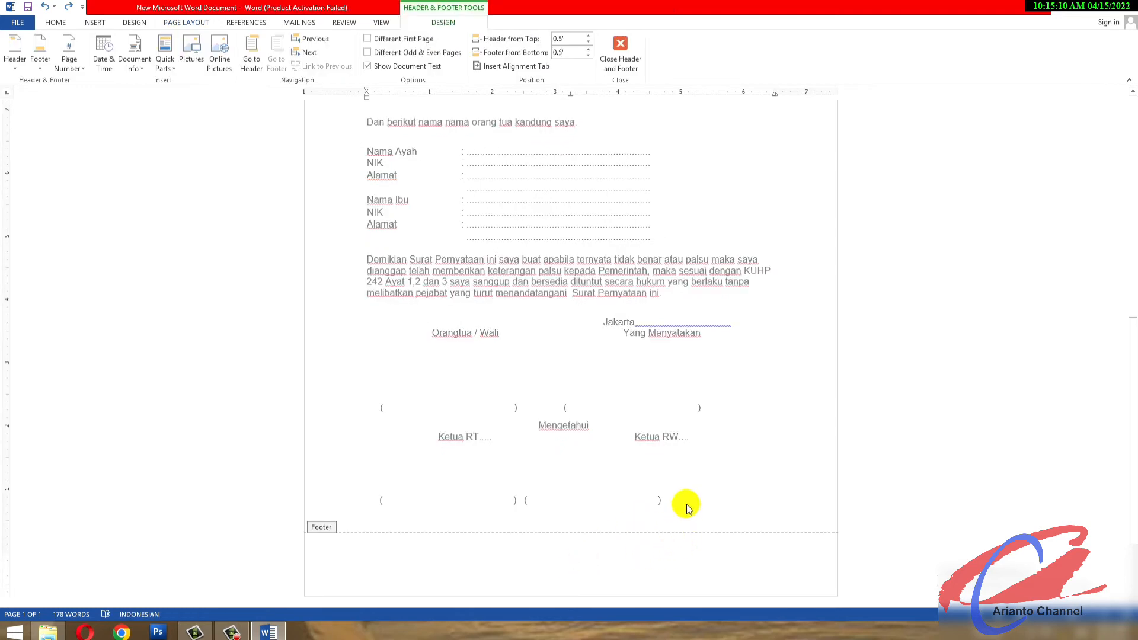
{"action": "left_click", "coordinate": [619, 47]}
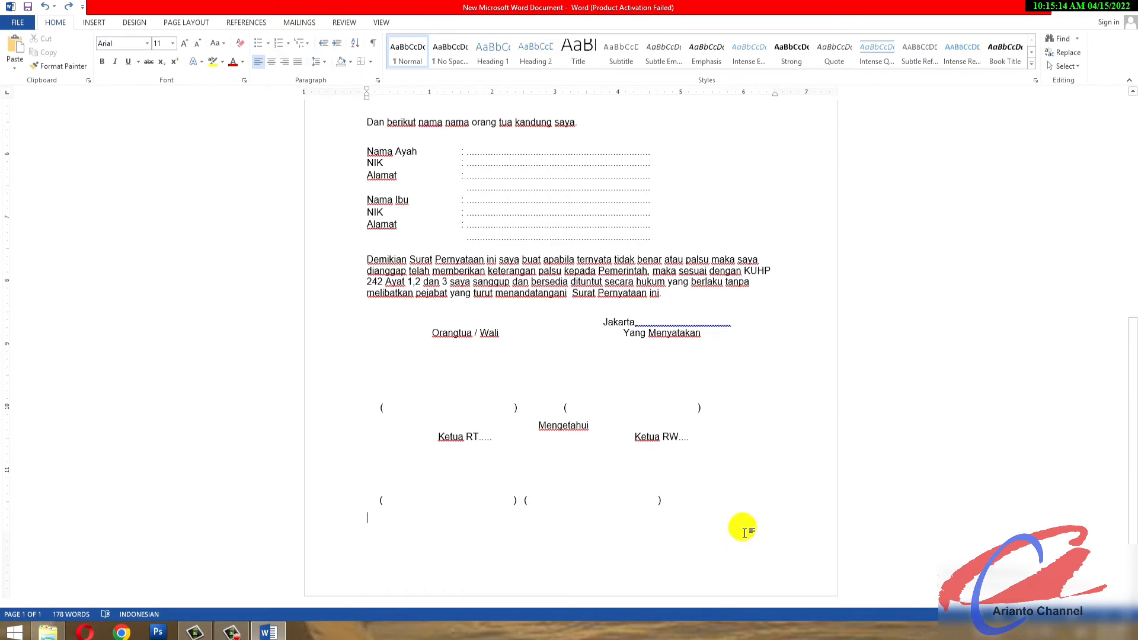
{"action": "key", "text": "ctrl+Return"}
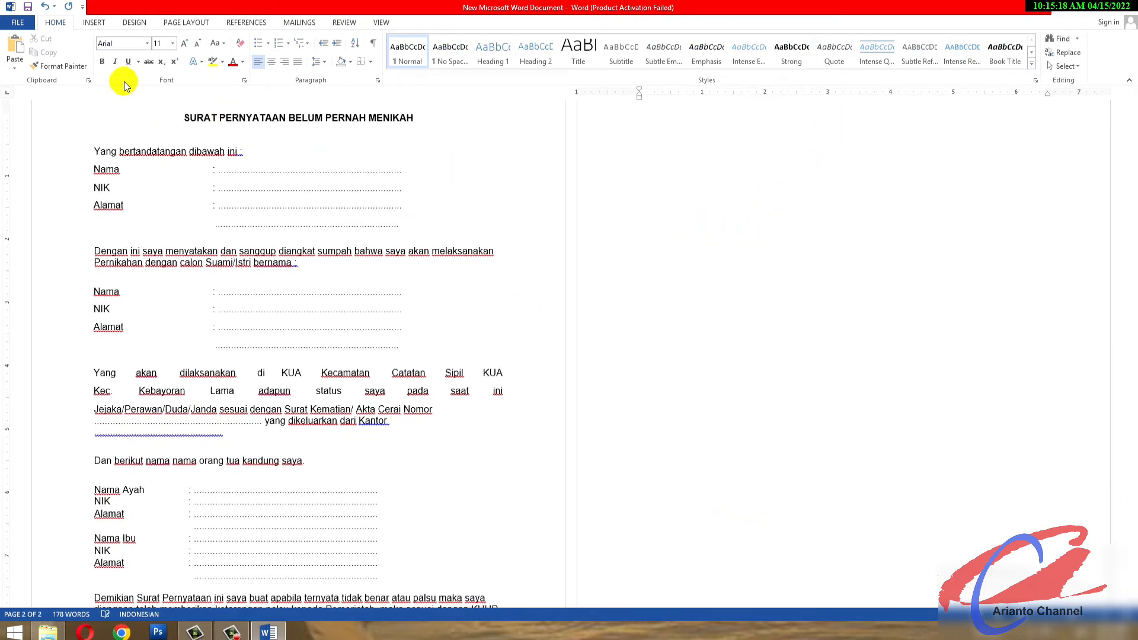
Insert the text of the PDF CATATAN PENGETAHUAN KEPRAMUKAAN-dikonversi (2) on the blank page, accept its conversion and review the inserted question list.
{"action": "left_click", "coordinate": [96, 25]}
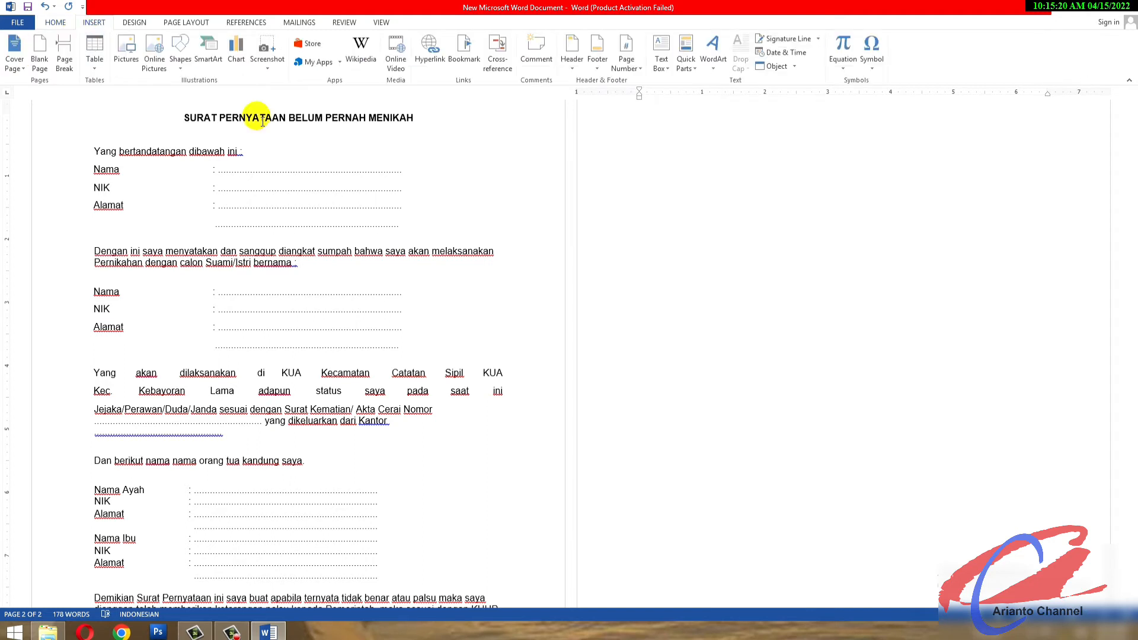
{"action": "left_click", "coordinate": [794, 67]}
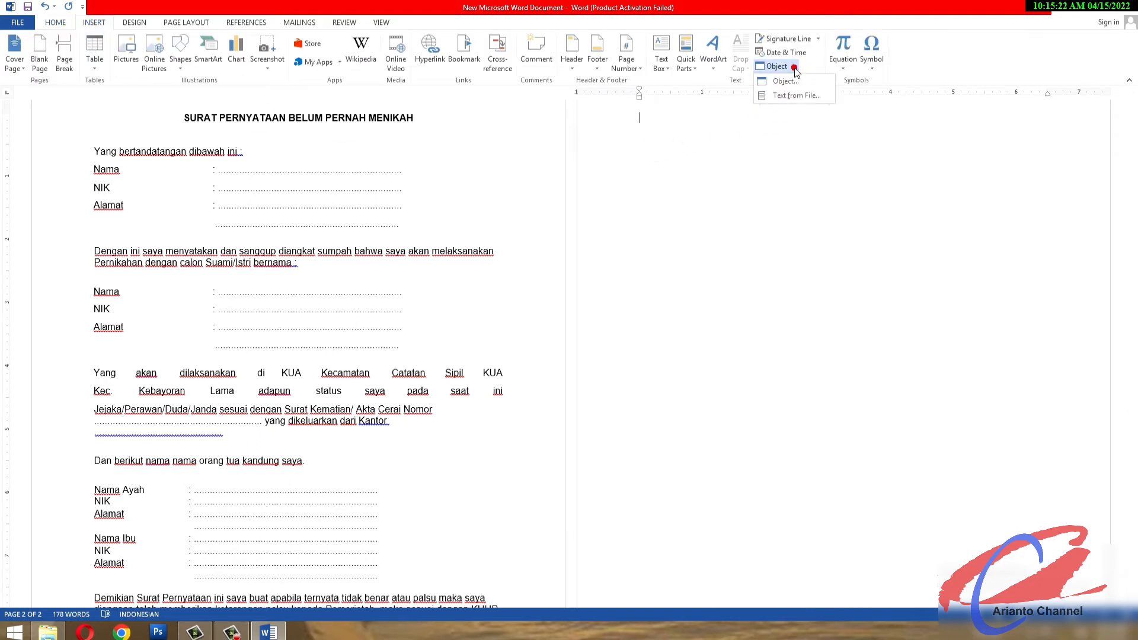
{"action": "left_click", "coordinate": [805, 100]}
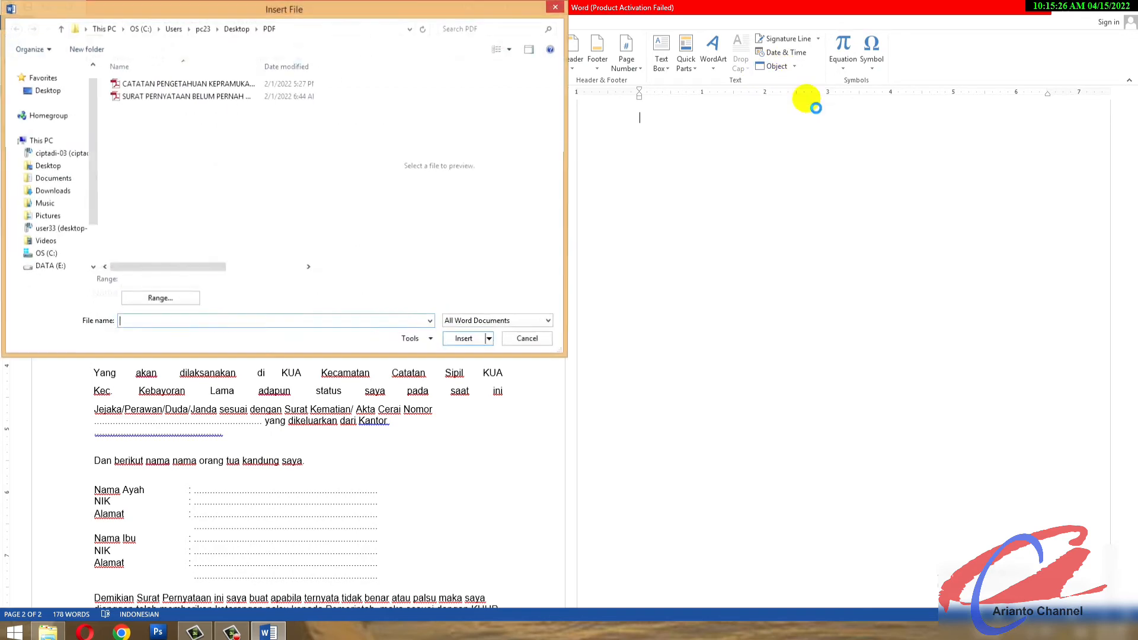
{"action": "left_click", "coordinate": [169, 84]}
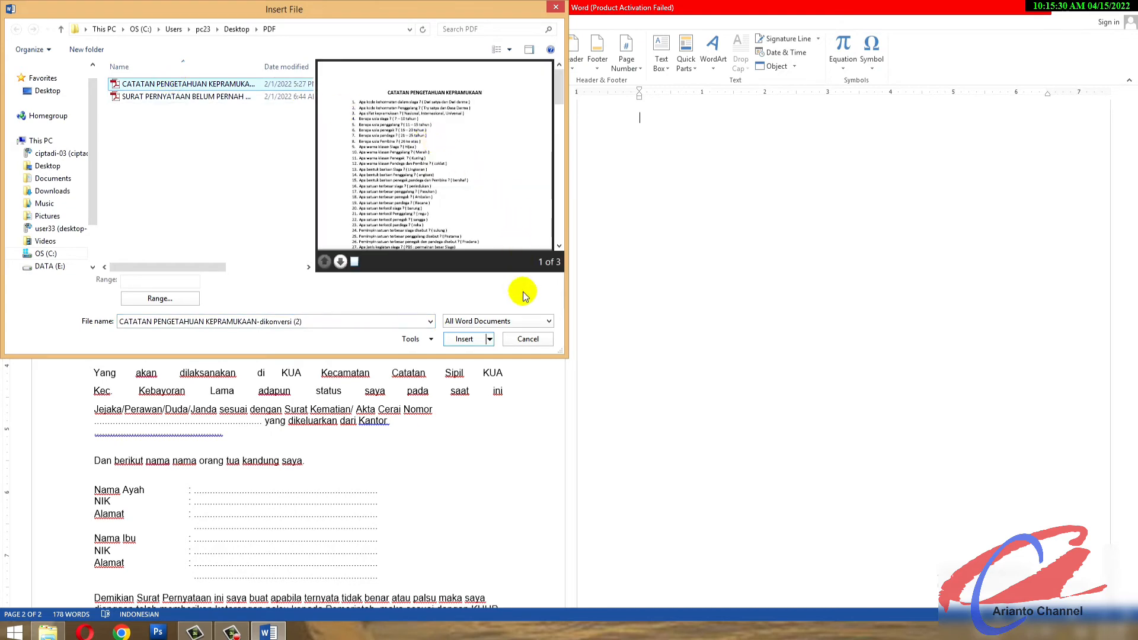
{"action": "left_click", "coordinate": [466, 341]}
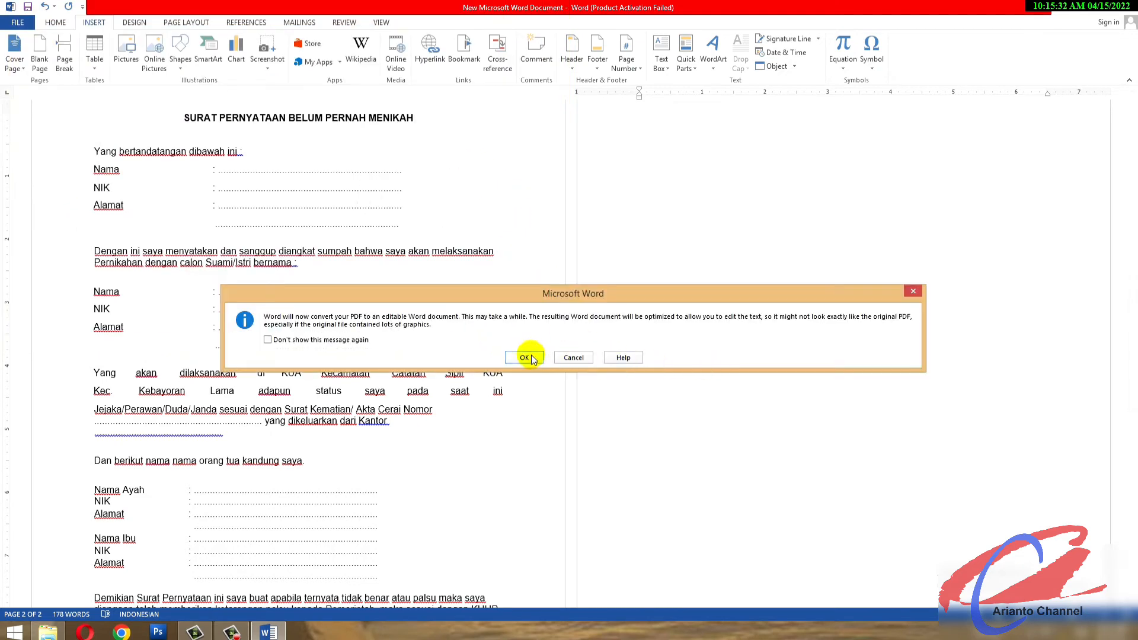
{"action": "left_click", "coordinate": [531, 357]}
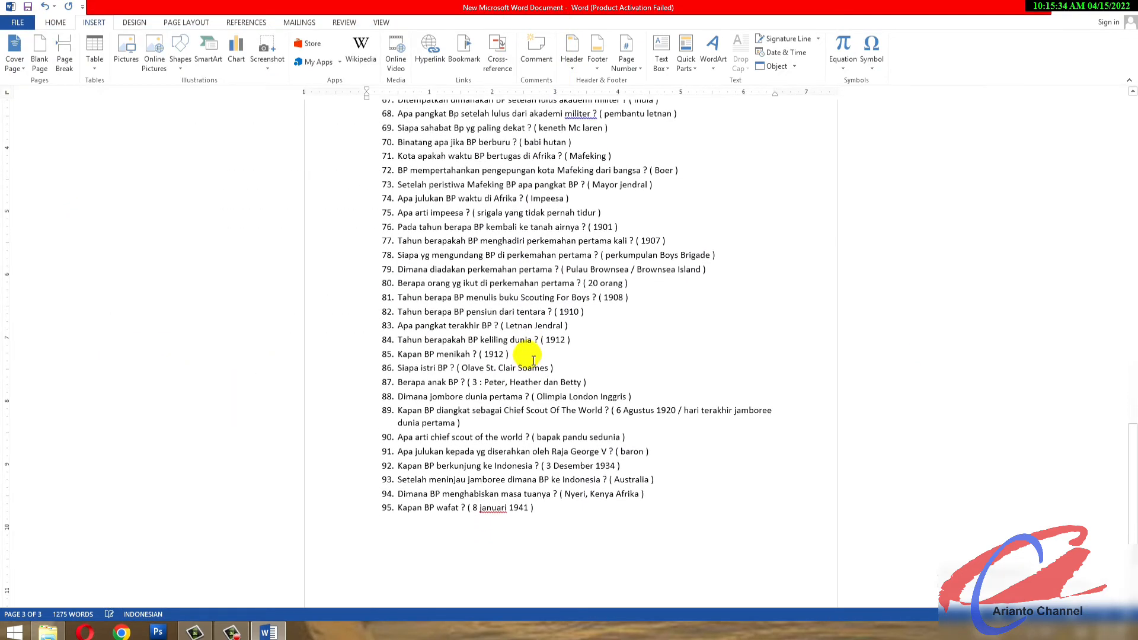
{"action": "scroll", "coordinate": [584, 323], "scroll_direction": "up", "scroll_amount": 10}
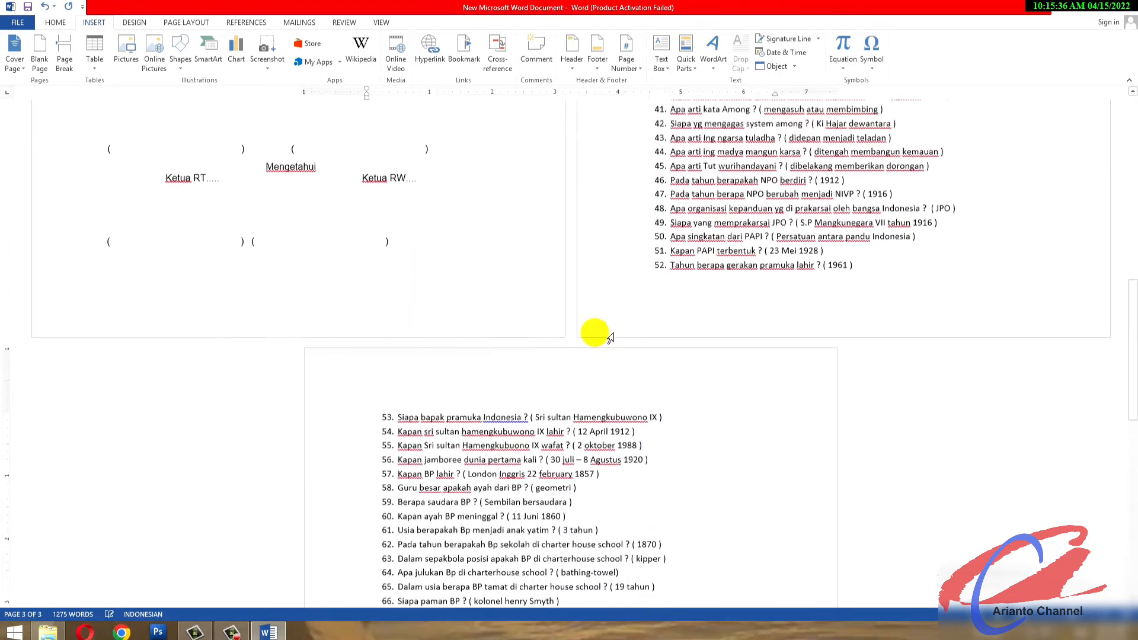
{"action": "scroll", "coordinate": [610, 338], "scroll_direction": "down", "scroll_amount": 10}
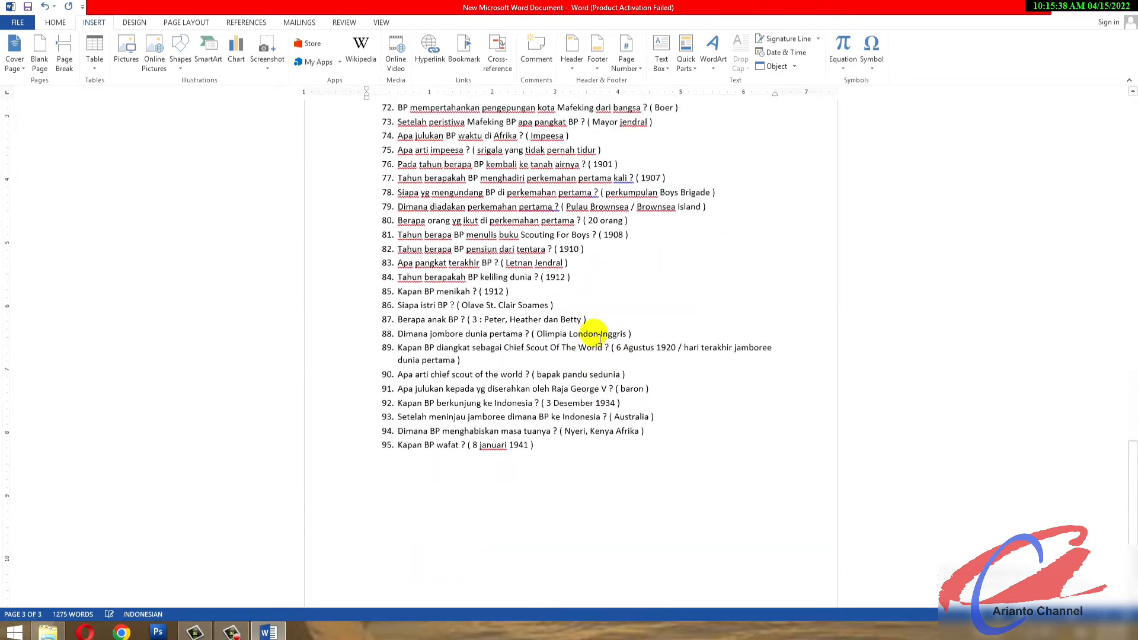
{"action": "scroll", "coordinate": [599, 338], "scroll_direction": "up", "scroll_amount": 9}
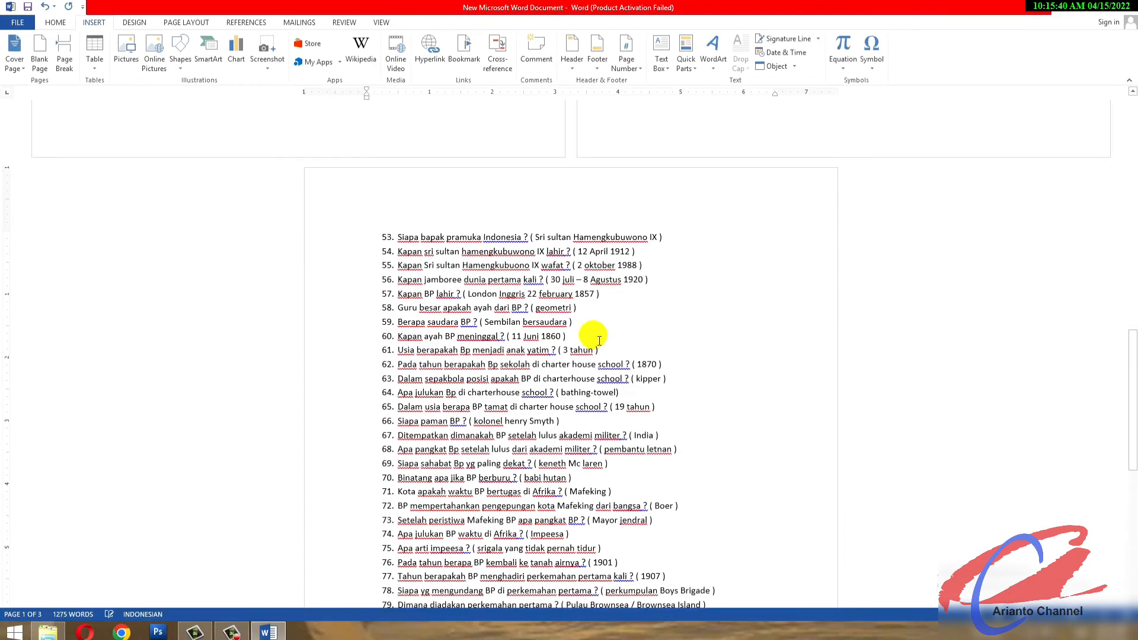
{"action": "scroll", "coordinate": [598, 341], "scroll_direction": "down", "scroll_amount": 5}
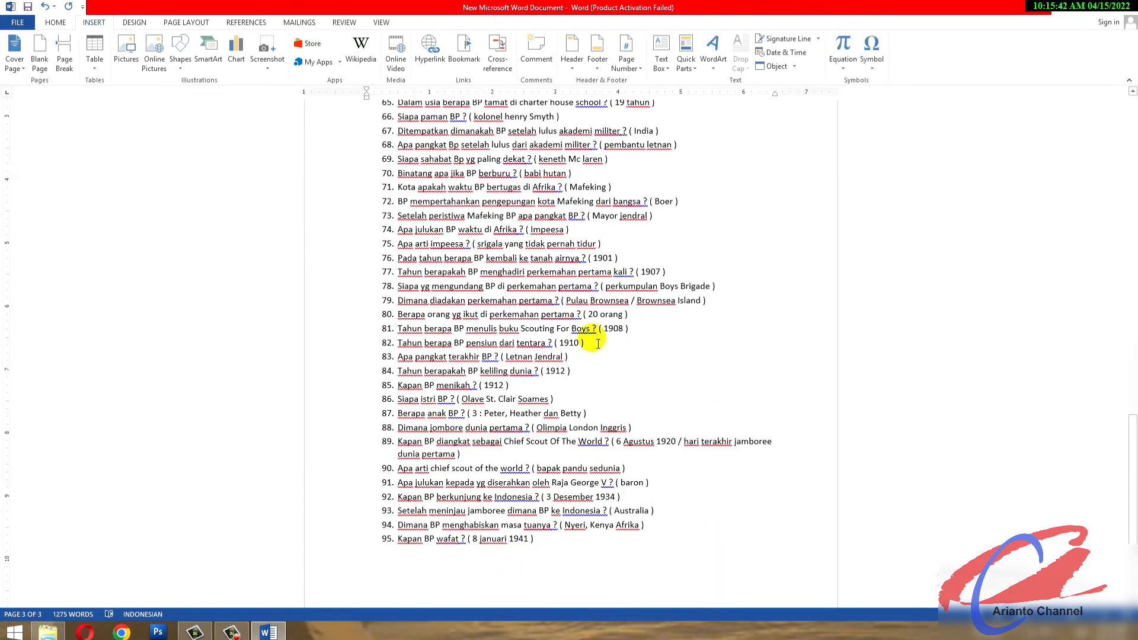